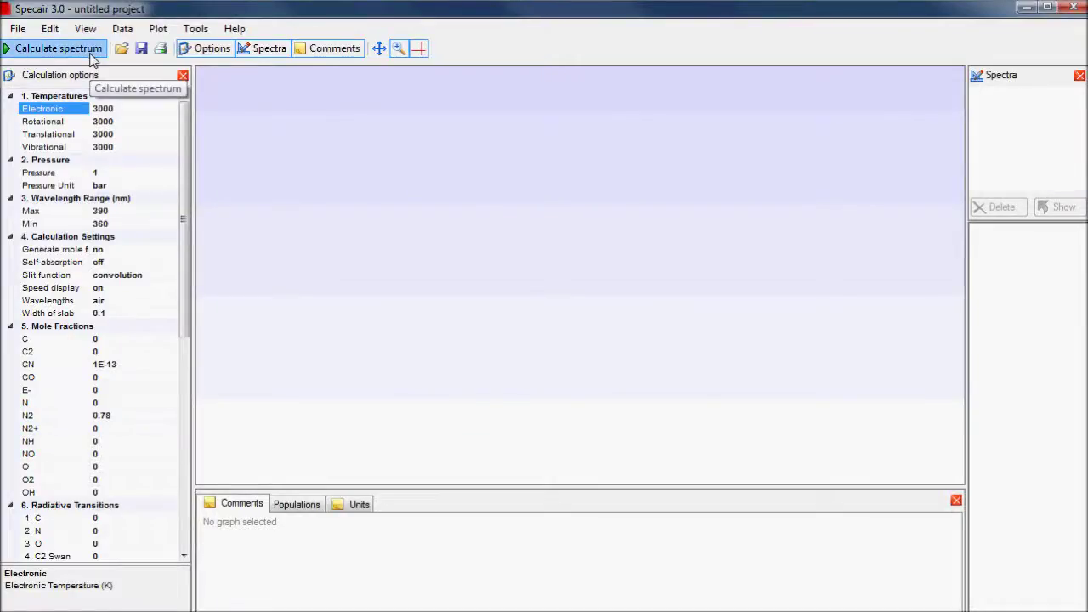
Calculate the emission spectrum with the current options to plot New Spectrum 1 over 360–390 nm.
left_click(93, 59)
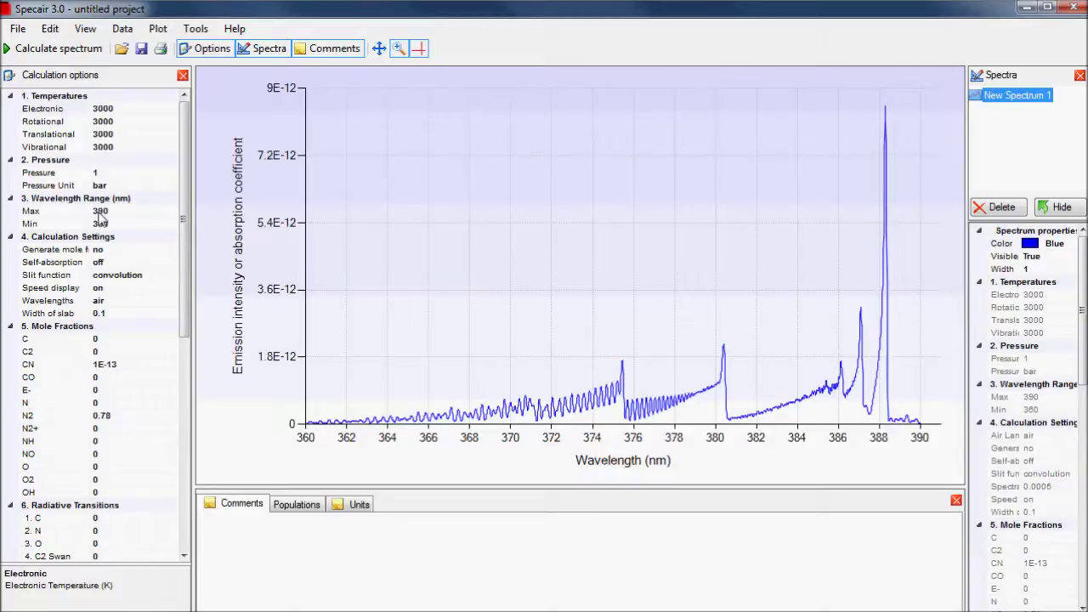
left_click(99, 97)
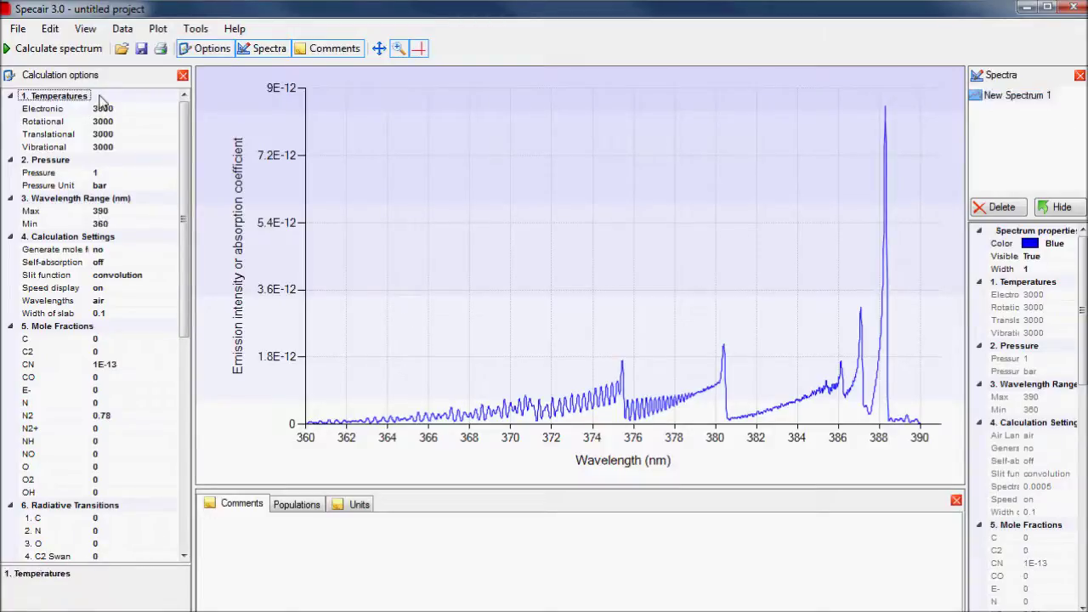
left_click(122, 135)
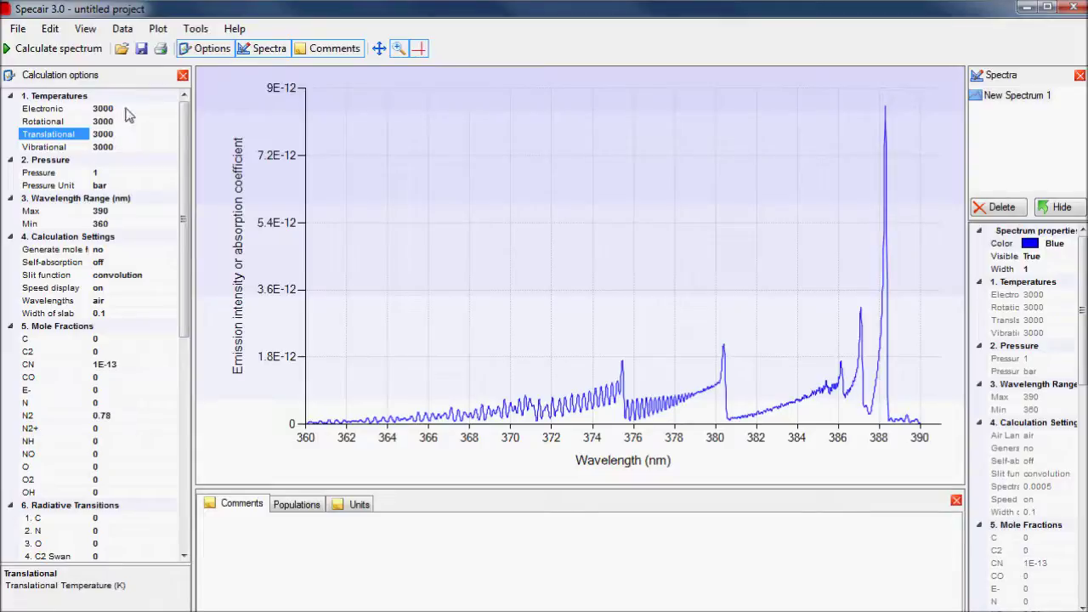
left_click(126, 111)
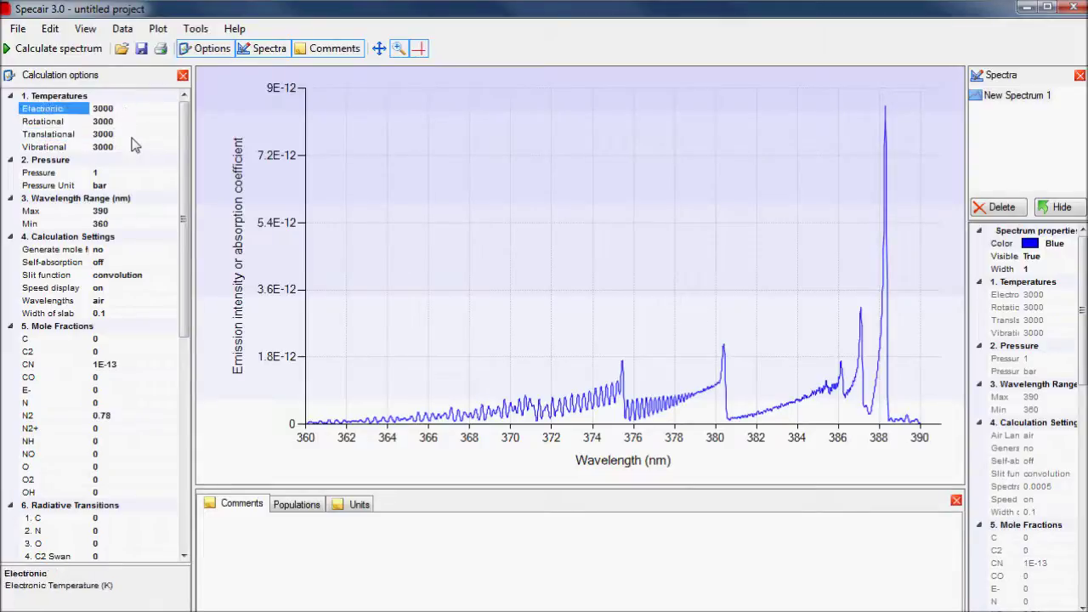
left_click(134, 145)
left_click(136, 122)
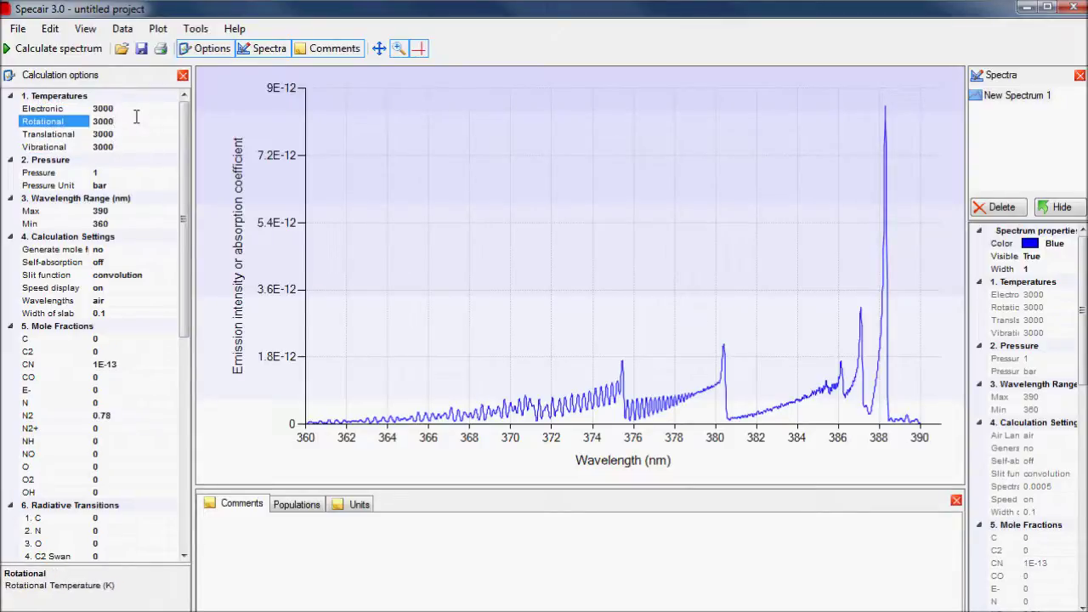
left_click(133, 172)
left_click(133, 185)
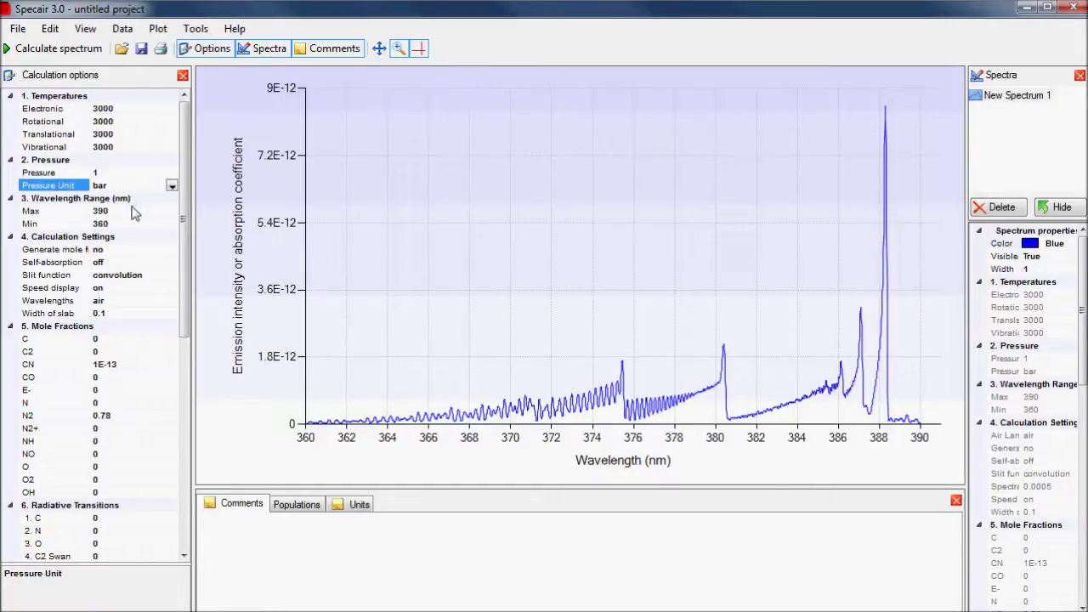
left_click(132, 212)
left_click(133, 223)
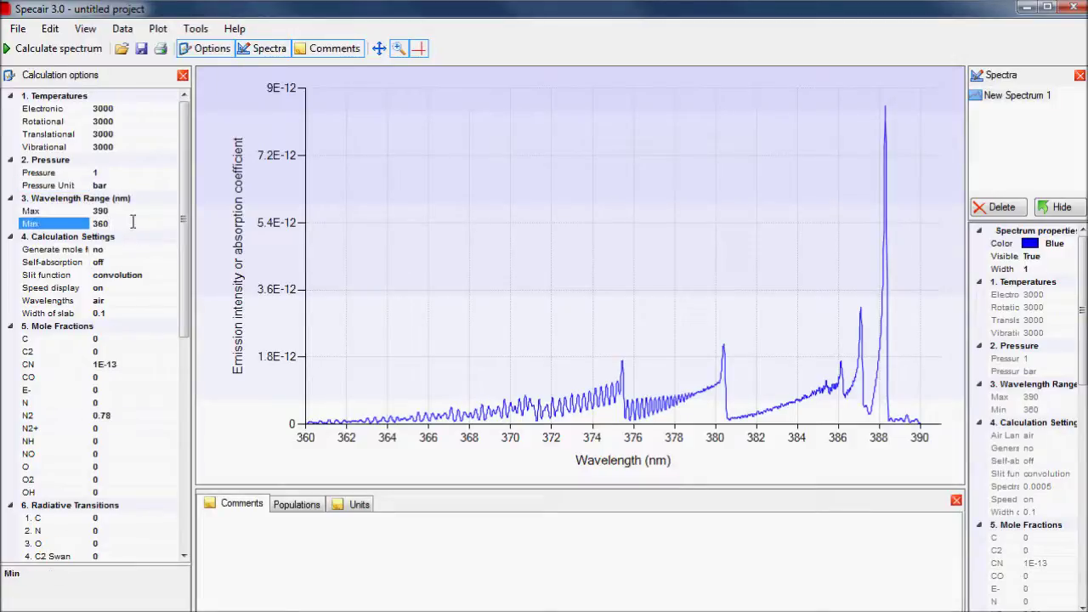
left_click(133, 240)
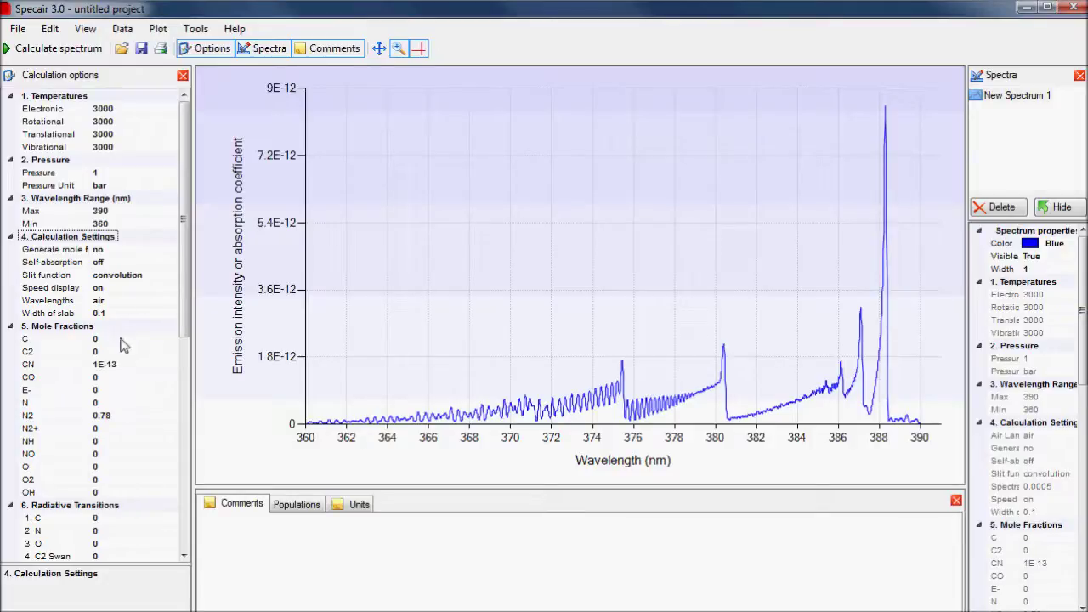
double_click(133, 250)
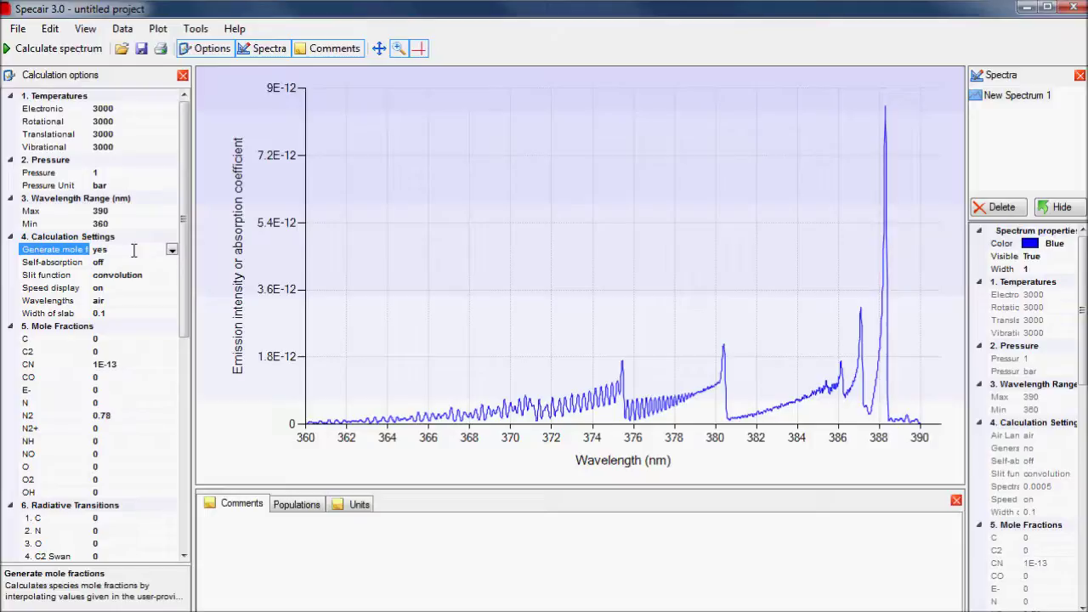
double_click(133, 250)
left_click(150, 262)
double_click(150, 262)
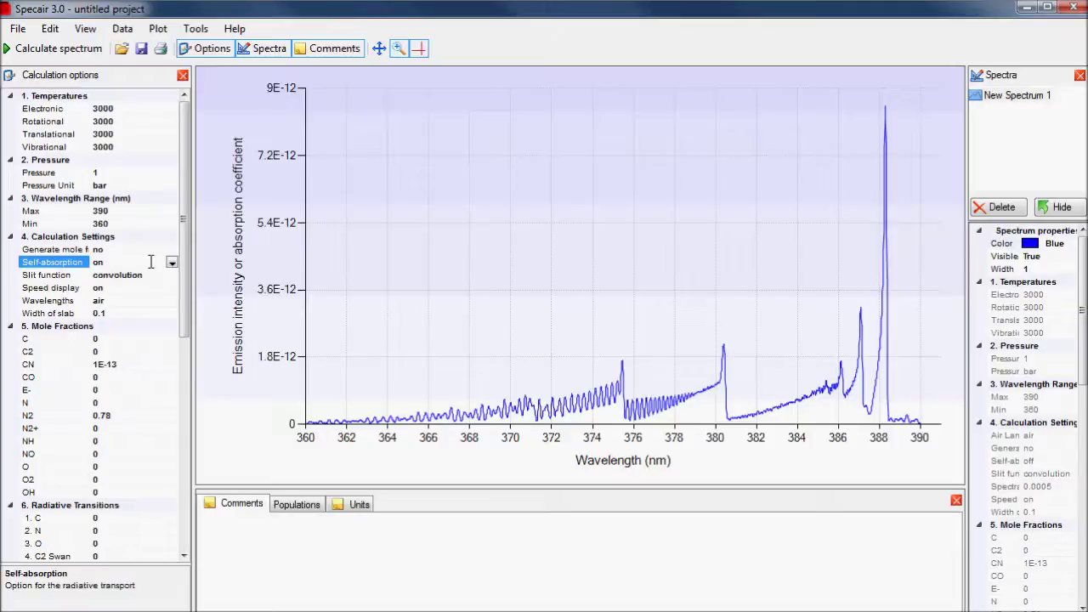
double_click(156, 275)
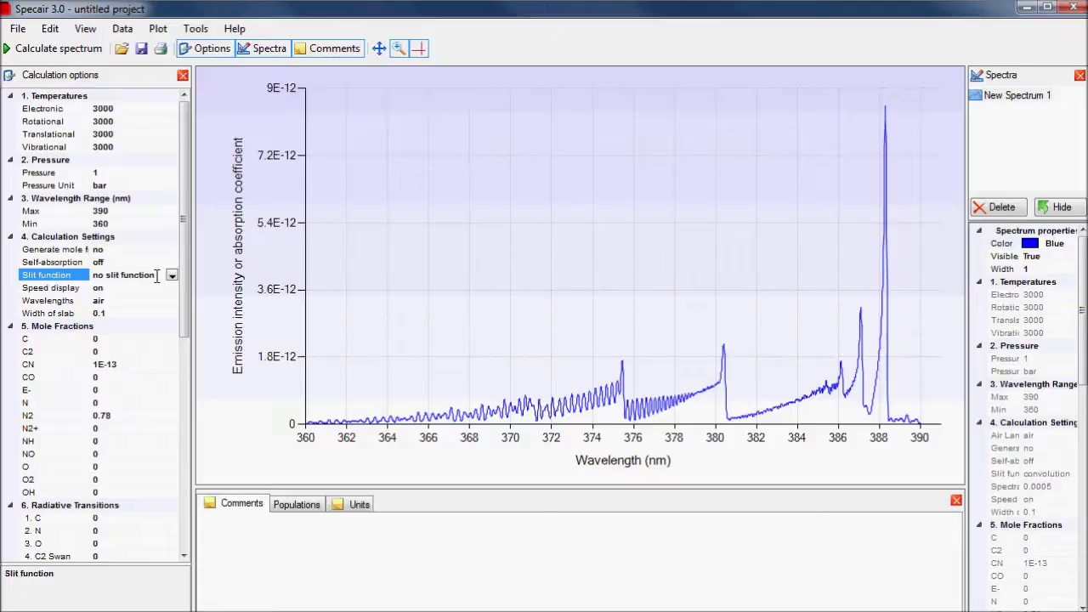
double_click(158, 275)
left_click(154, 290)
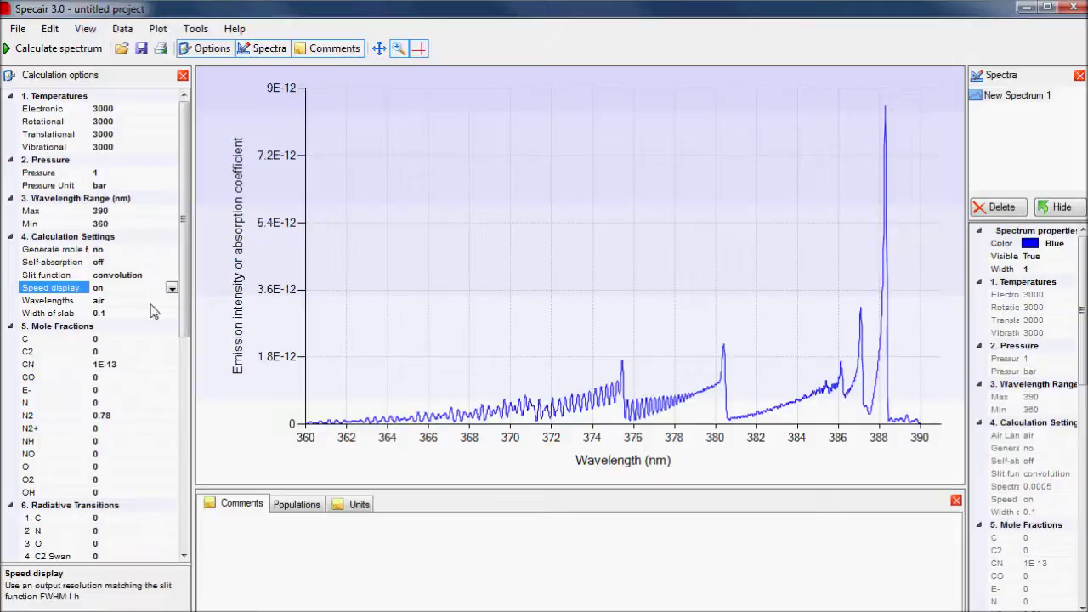
left_click(152, 304)
double_click(151, 304)
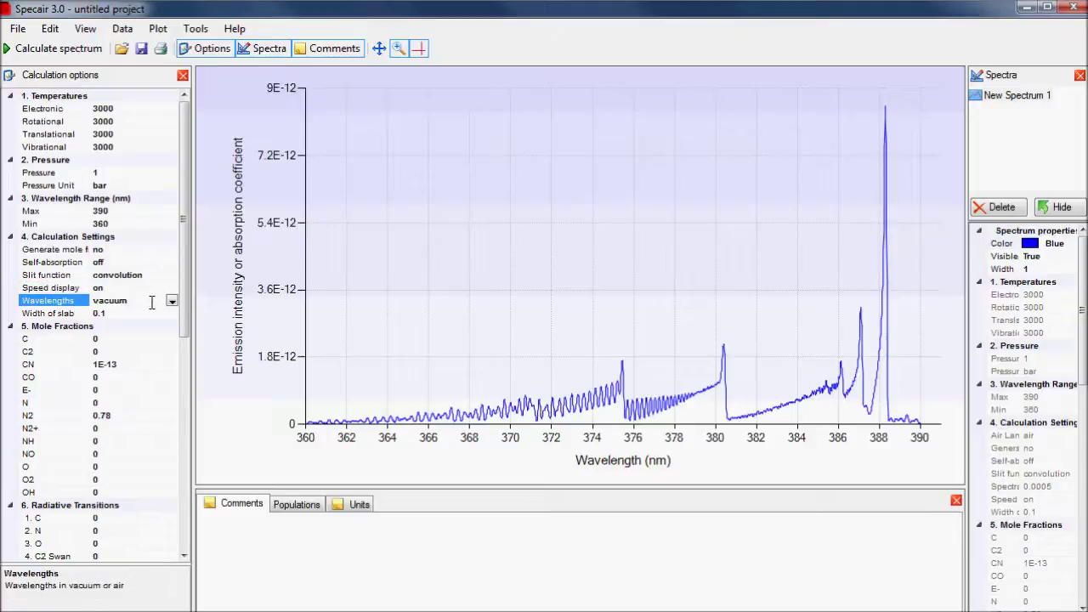
double_click(152, 303)
left_click(150, 313)
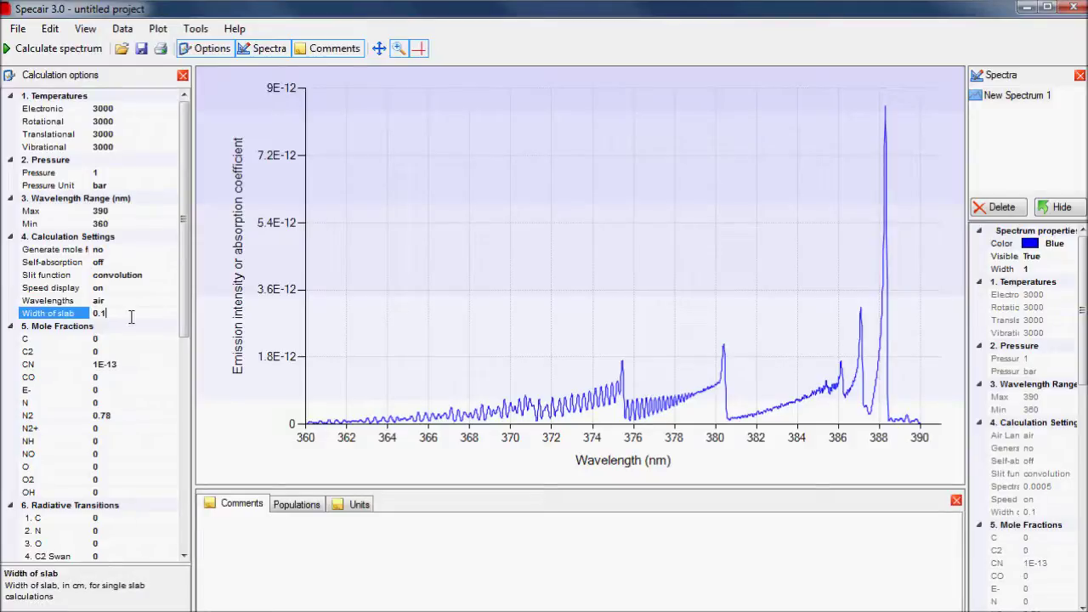
Review the mole fractions group and the N2 (2+) and CN Violet transition settings.
left_click(96, 326)
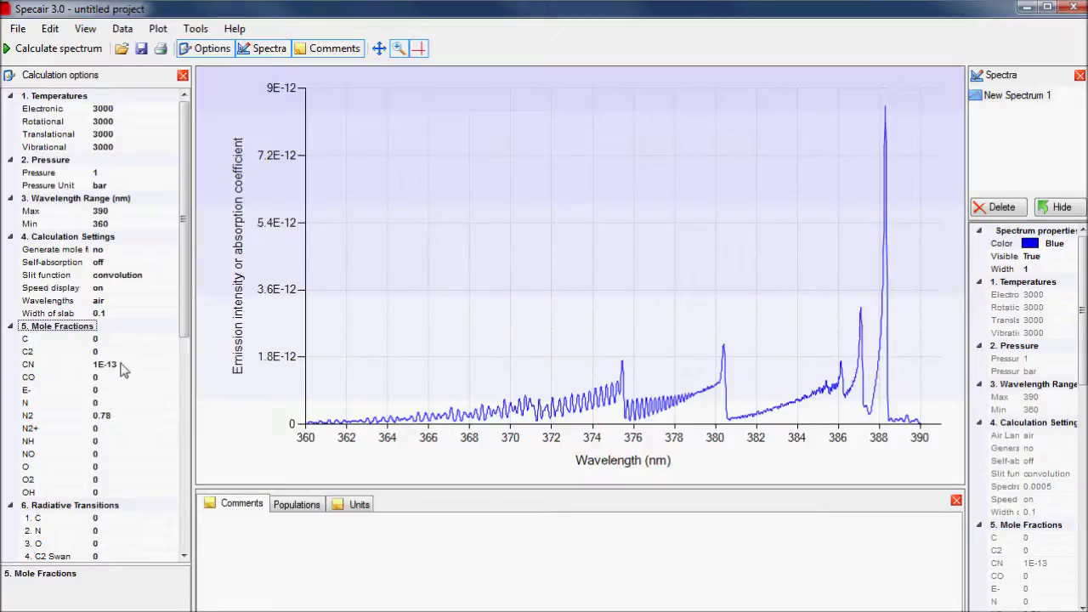
scroll(121, 370, "down", 8)
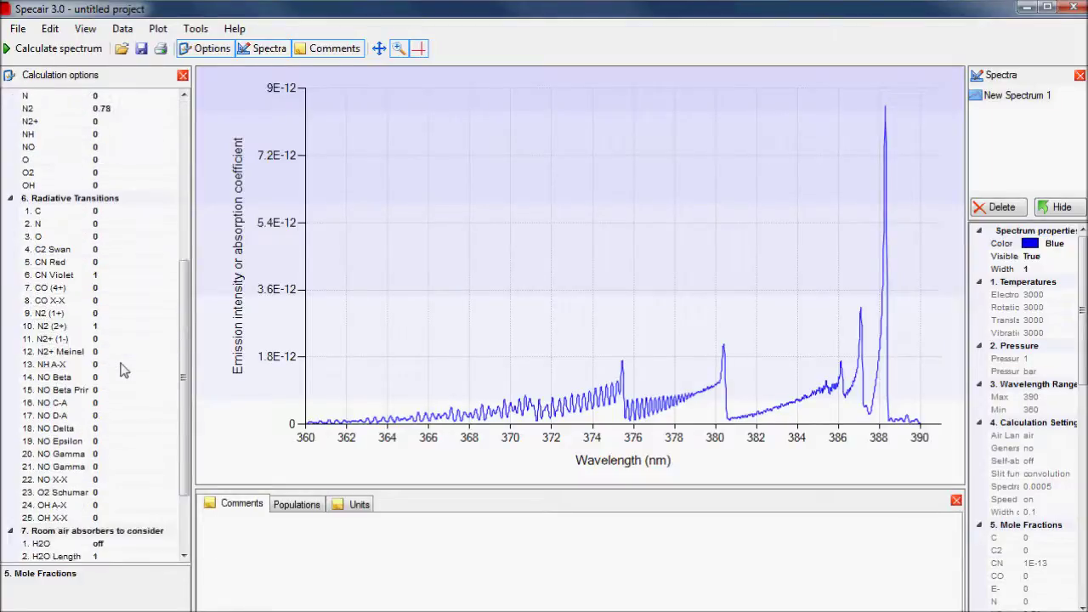
scroll(122, 370, "down", 2)
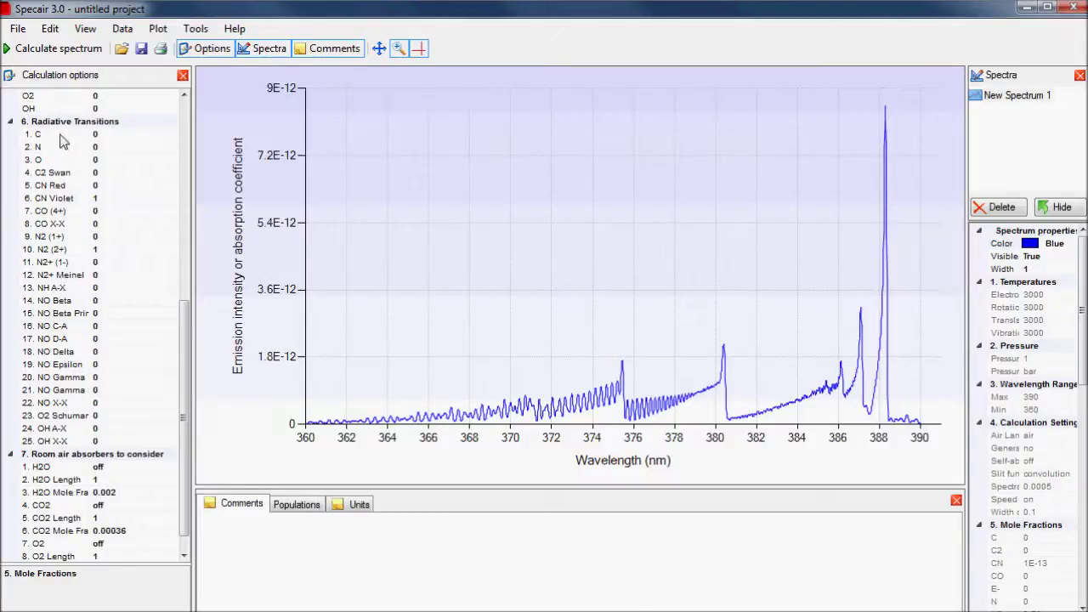
left_click(110, 249)
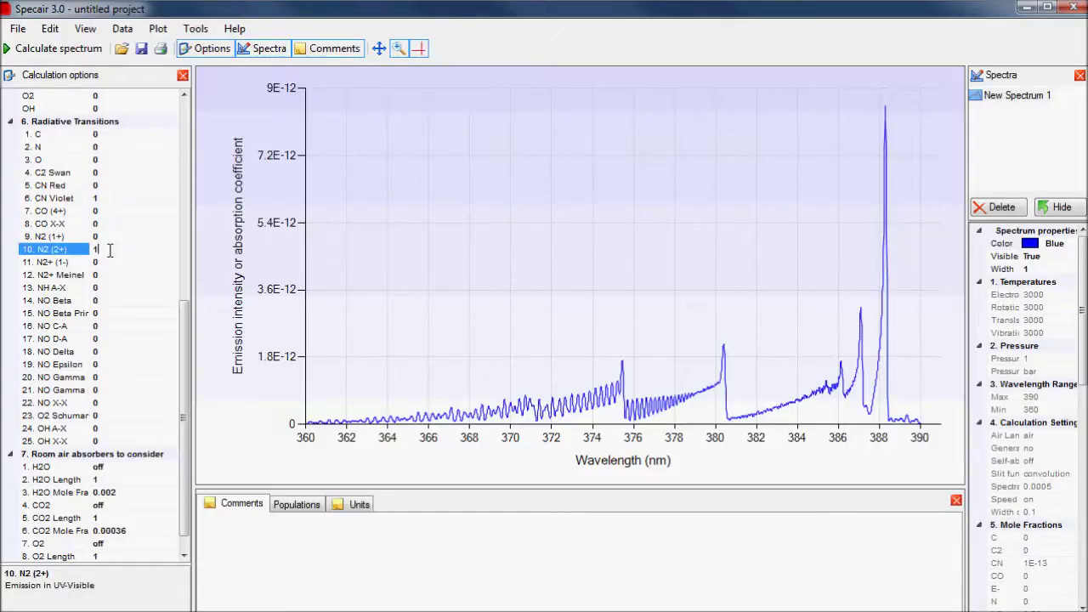
left_click(110, 198)
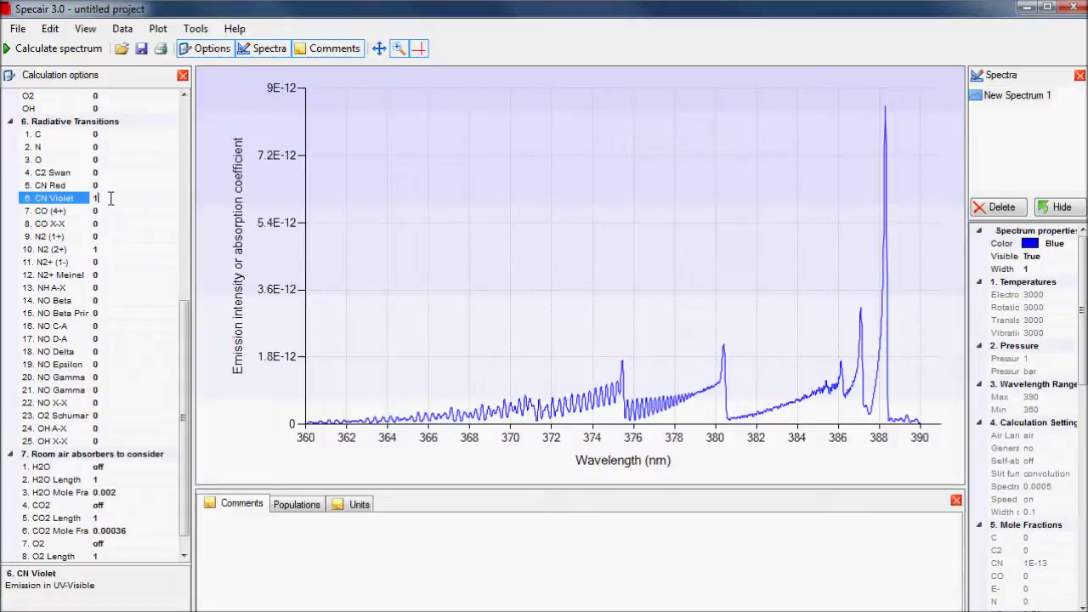
scroll(114, 433, "down", 1)
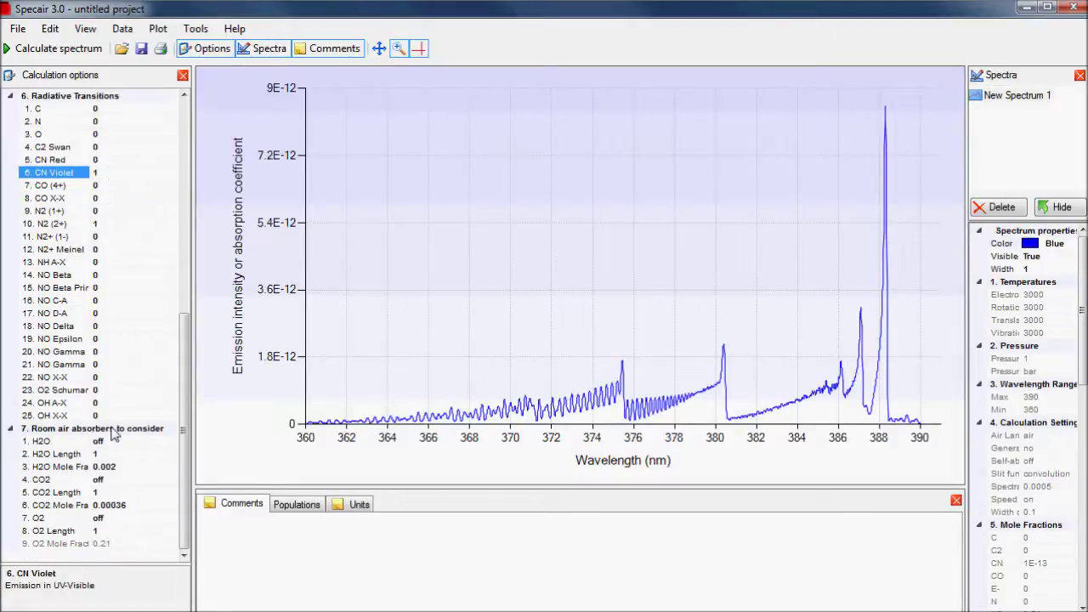
Under Room air absorbers, change the H2O mole fraction to 0.002.
left_click(114, 429)
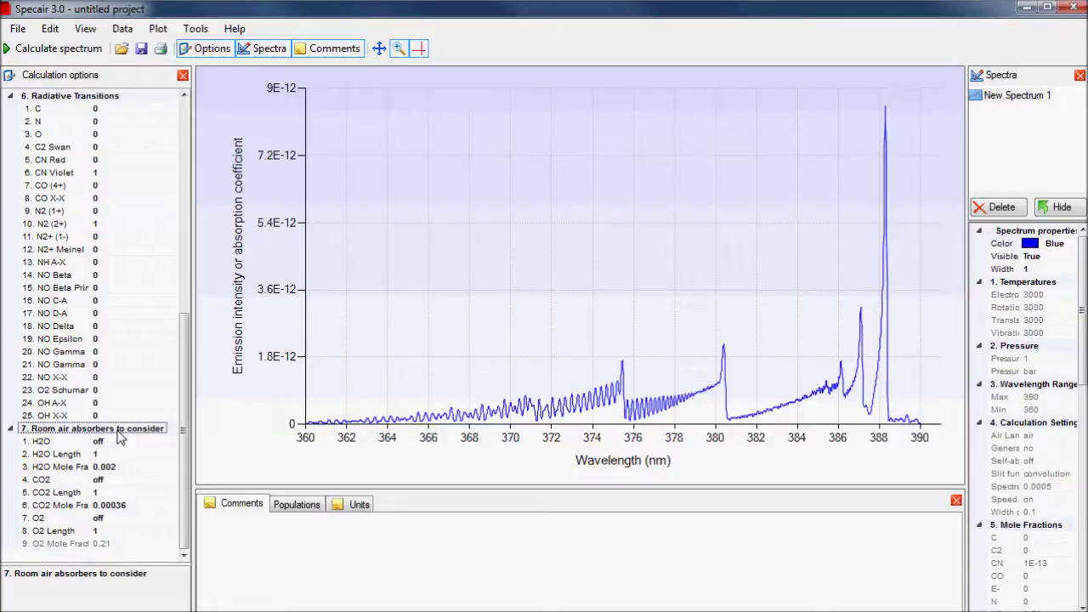
left_click(124, 459)
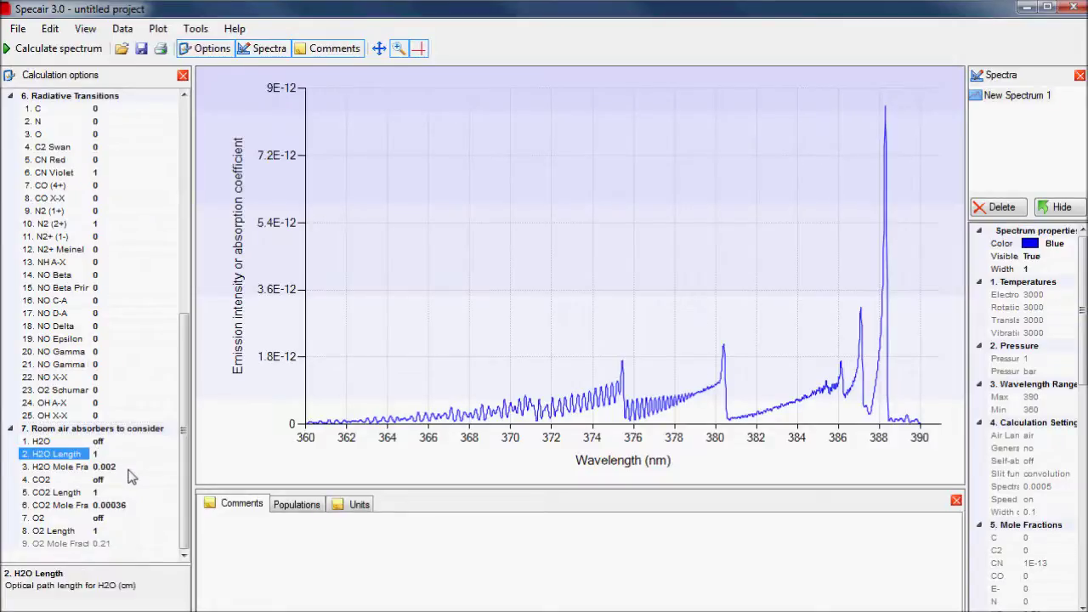
left_click(128, 468)
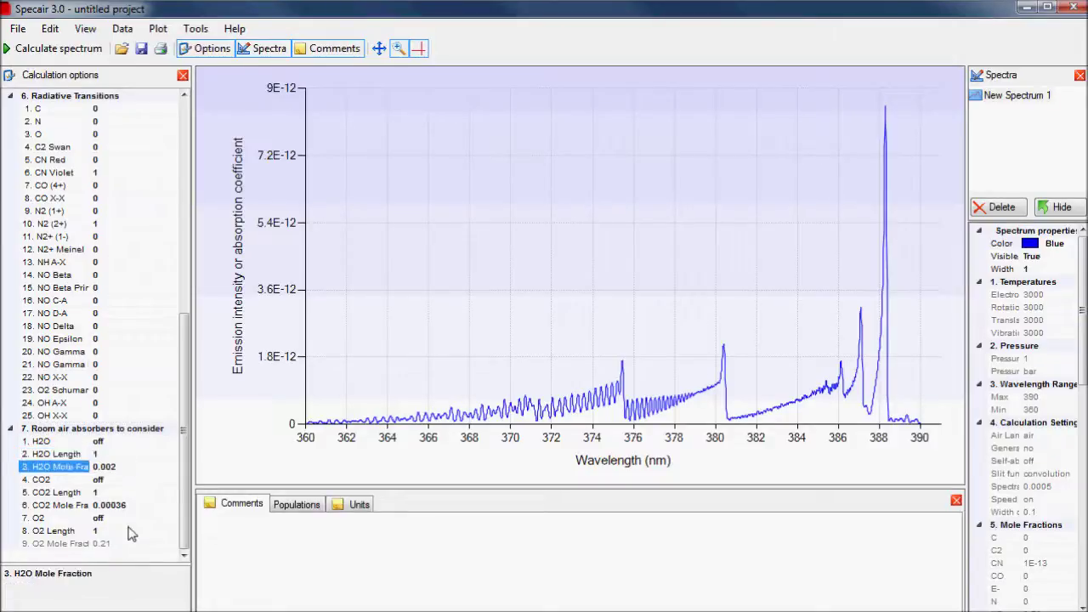
left_click(129, 467)
left_click(128, 429)
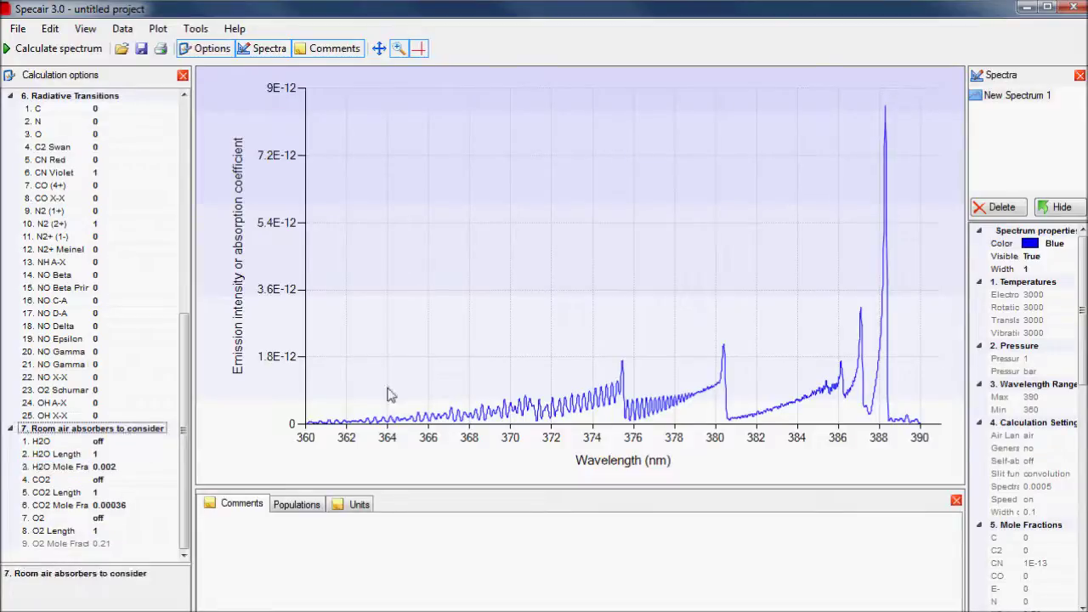
Rename the spectrum New Spectrum 1 to Demo.
left_click(1049, 98)
left_click(1046, 99)
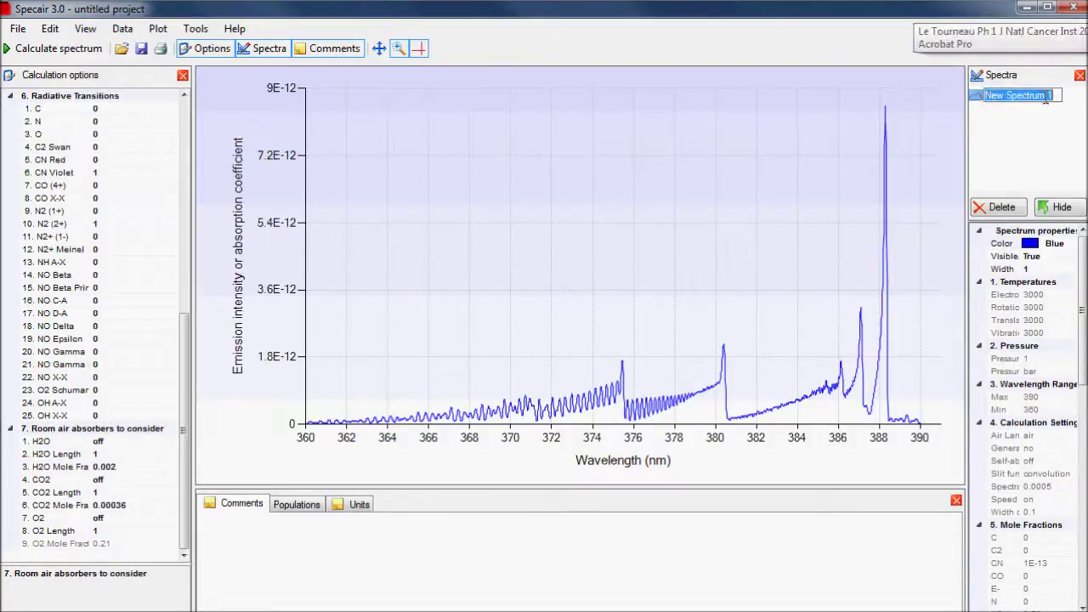
type("Demo")
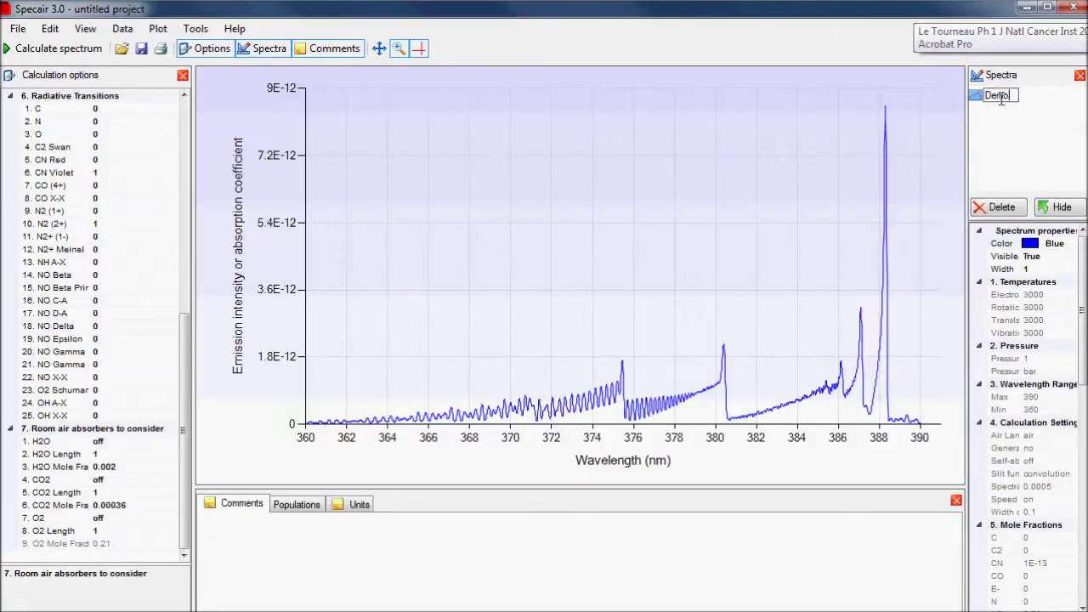
key("Return")
Look over the Demo spectrum's temperature settings.
left_click(1066, 295)
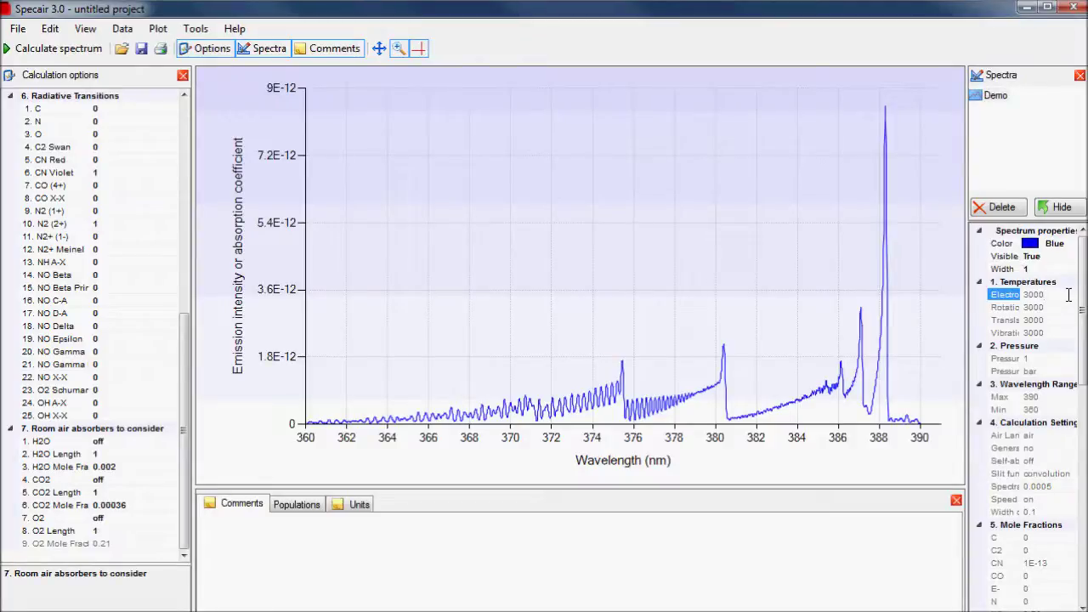
scroll(1037, 451, "down", 1)
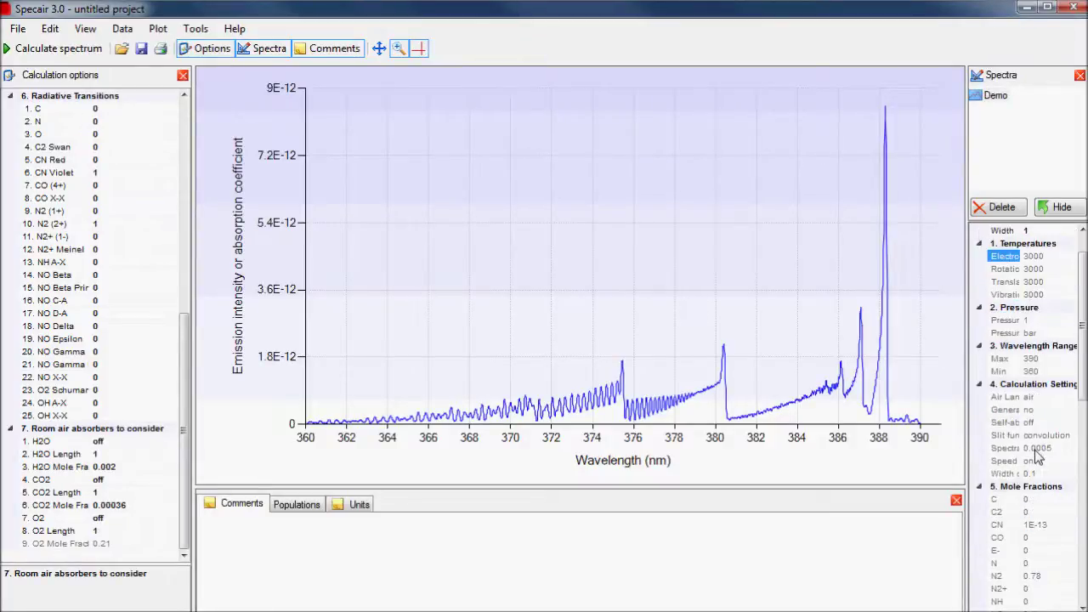
scroll(1037, 455, "down", 8)
scroll(1040, 456, "up", 7)
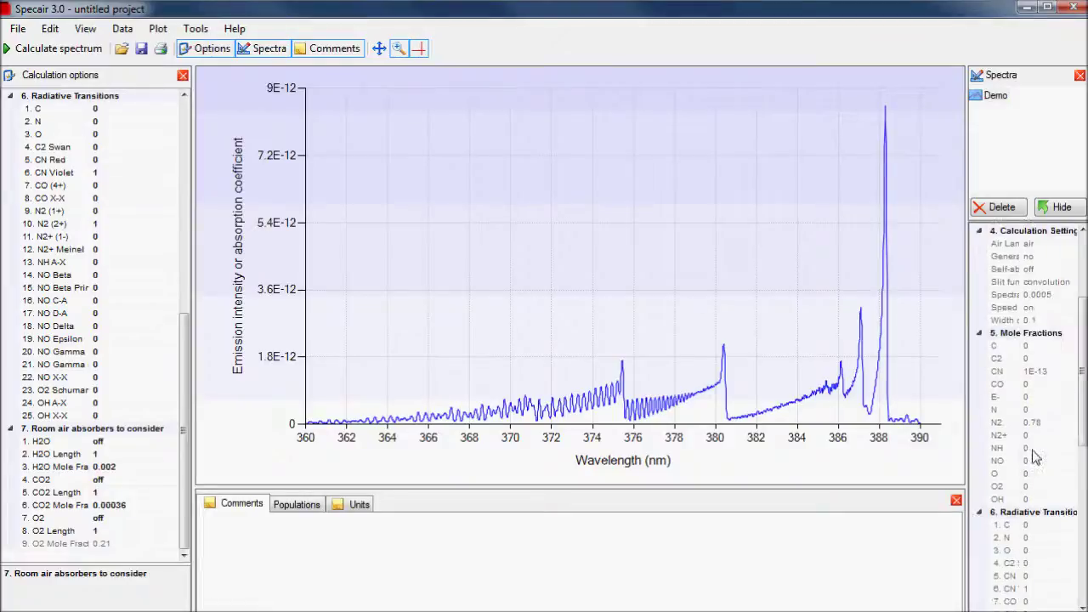
scroll(1032, 444, "up", 2)
Add the comment Demo to the spectrum and review the calculated populations.
left_click(440, 537)
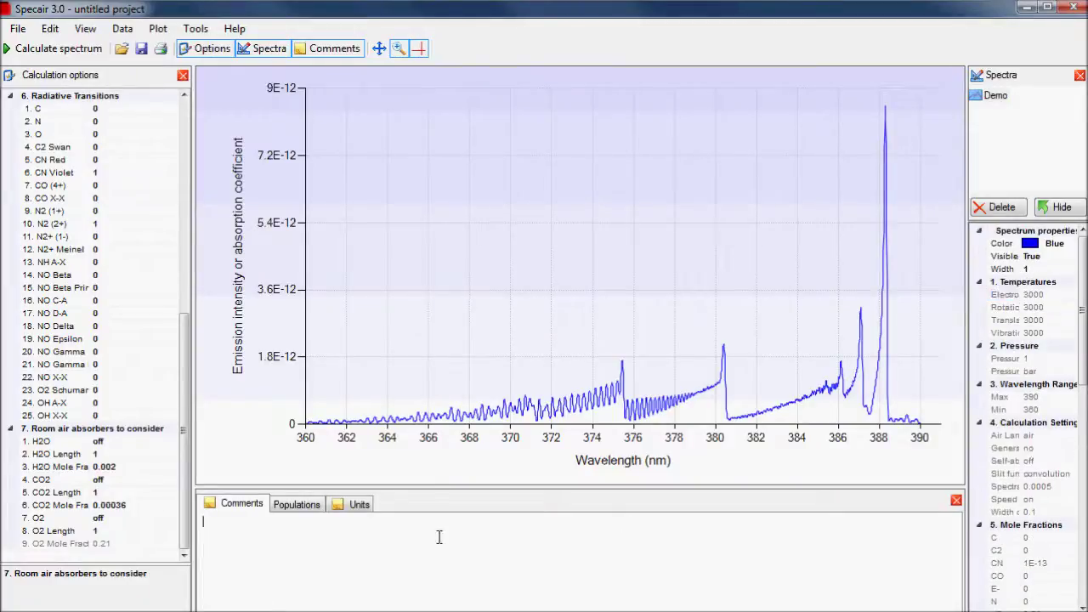
type("Demo")
left_click(313, 507)
scroll(330, 539, "down", 3)
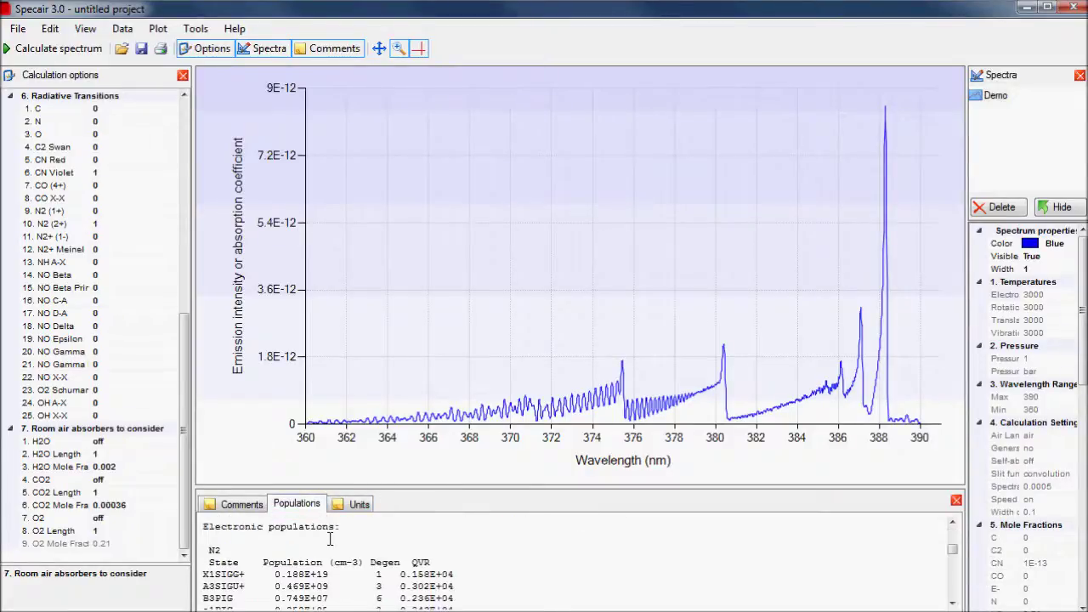
scroll(330, 539, "down", 2)
scroll(329, 539, "down", 8)
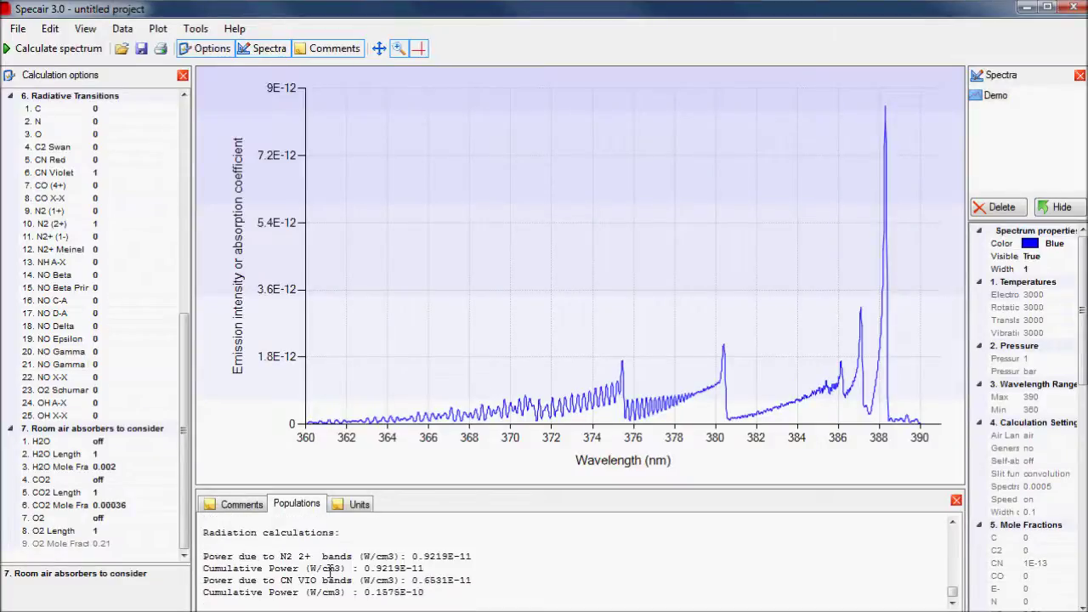
Show the Units notes for emission and absorption spectra, then open Tools > Spectrum Type.
left_click(351, 506)
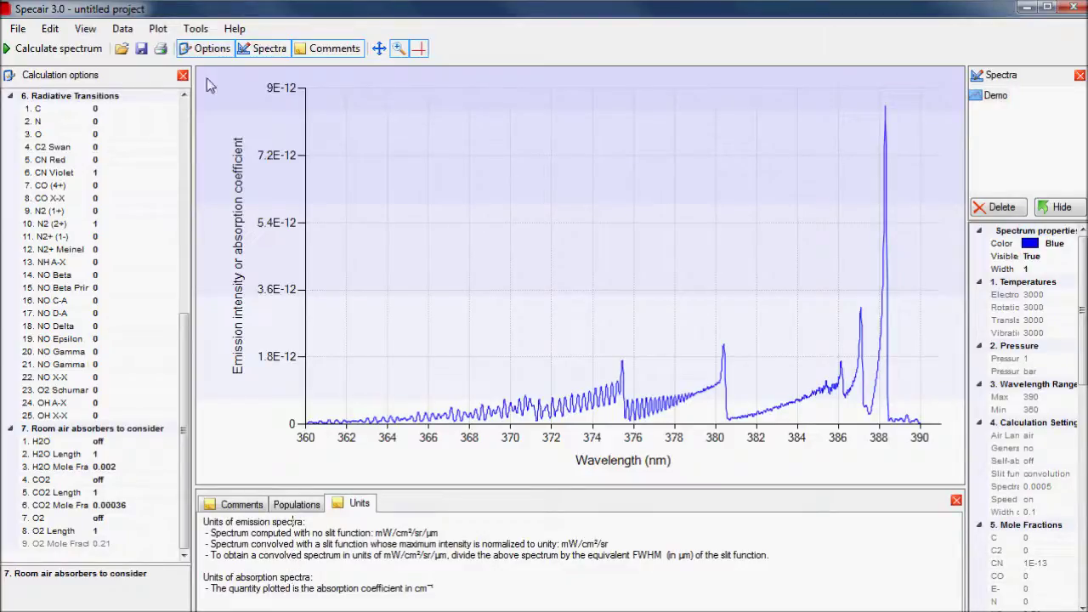
left_click(195, 28)
mouse_move(241, 108)
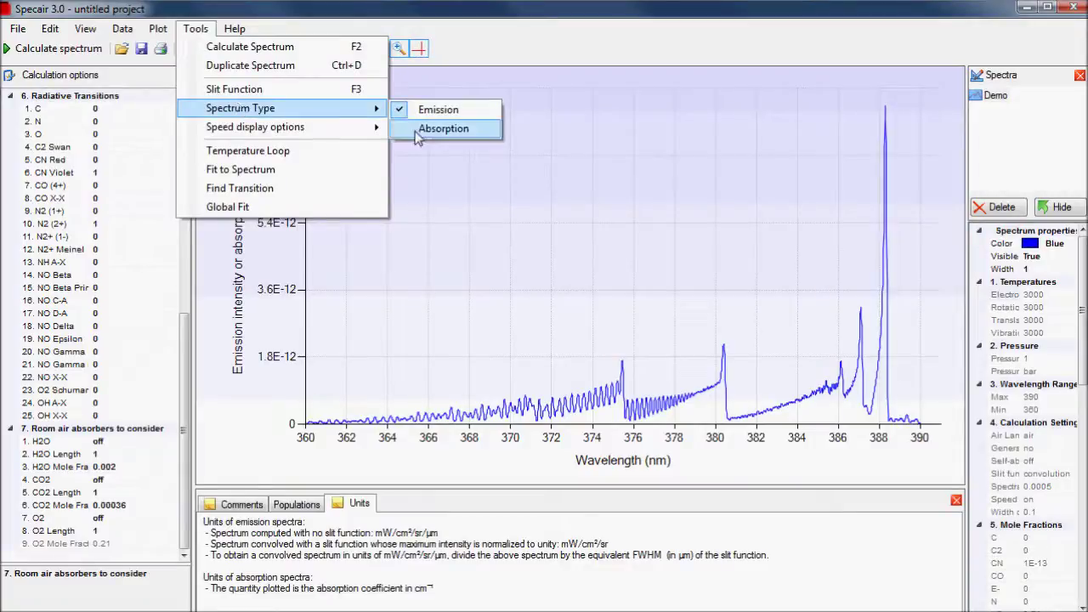
Set the spectrum type, then switch to the custom slit function Slit function.txt, normalized to peak 1.
left_click(443, 128)
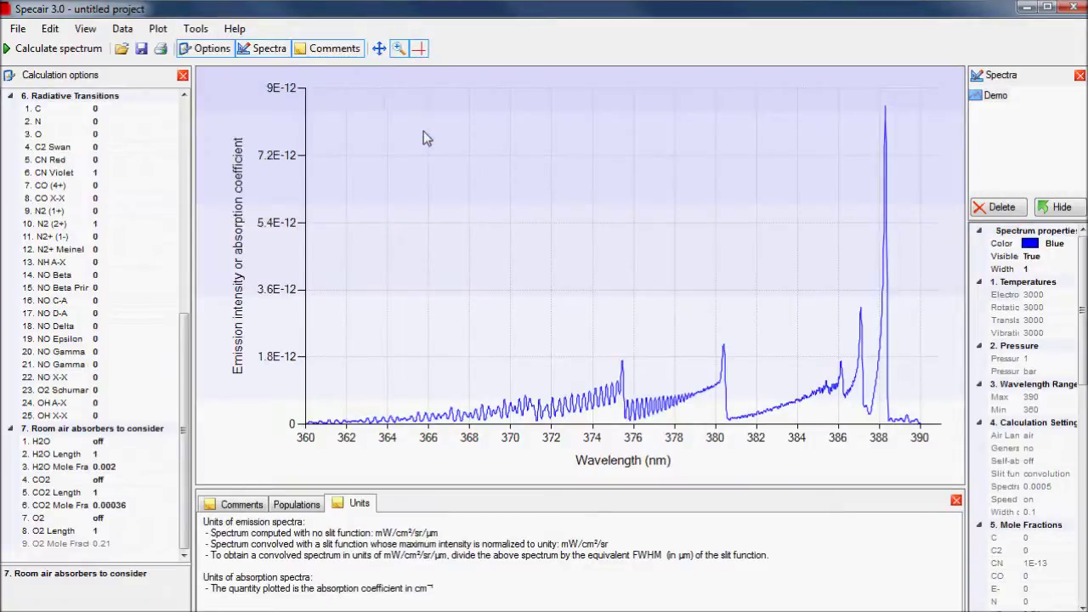
left_click(194, 28)
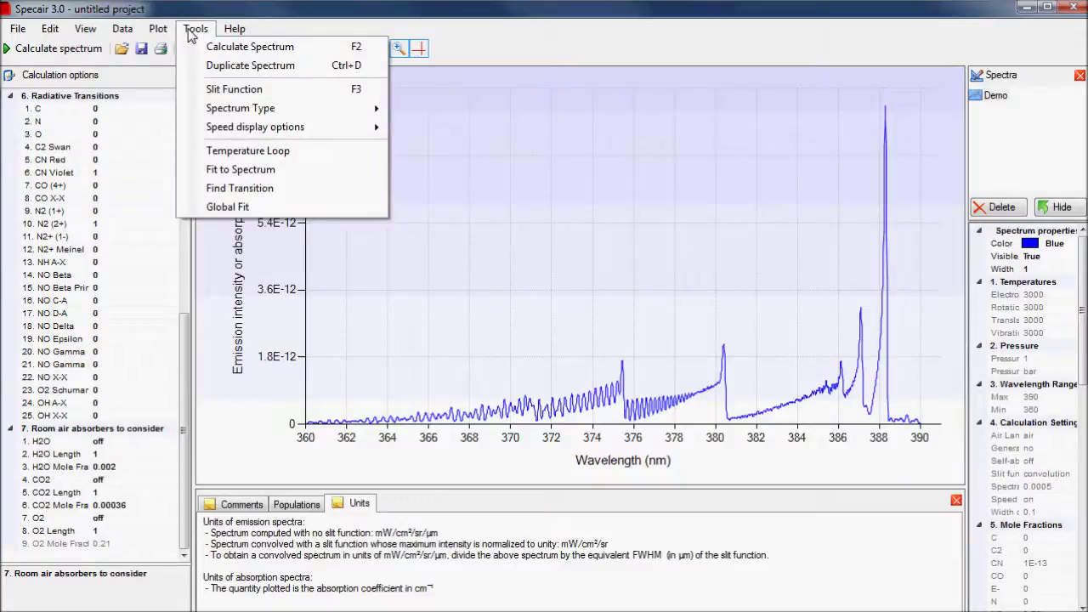
left_click(218, 92)
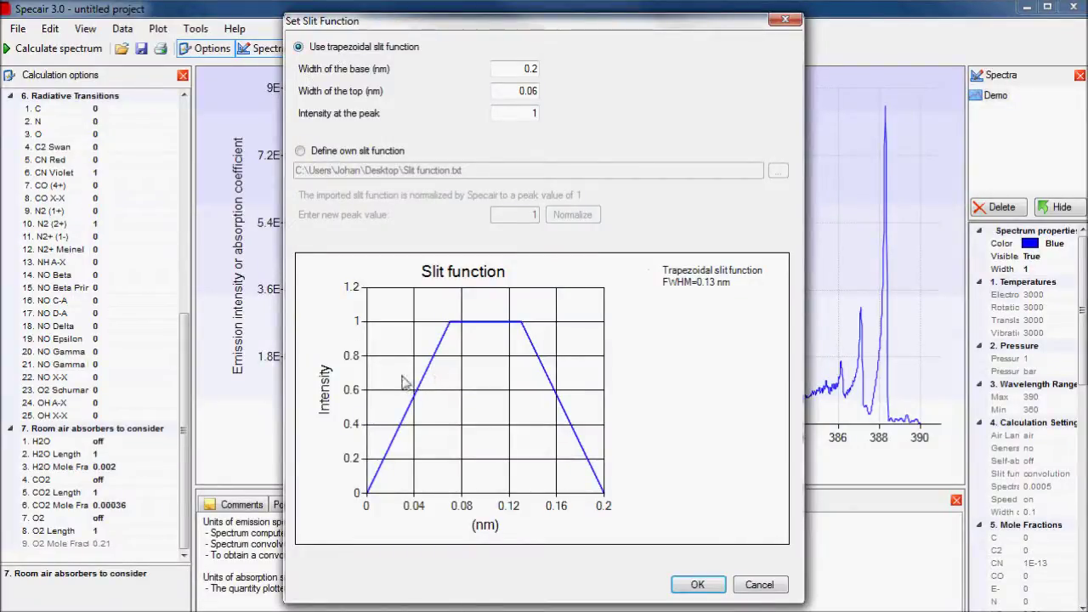
left_click(336, 152)
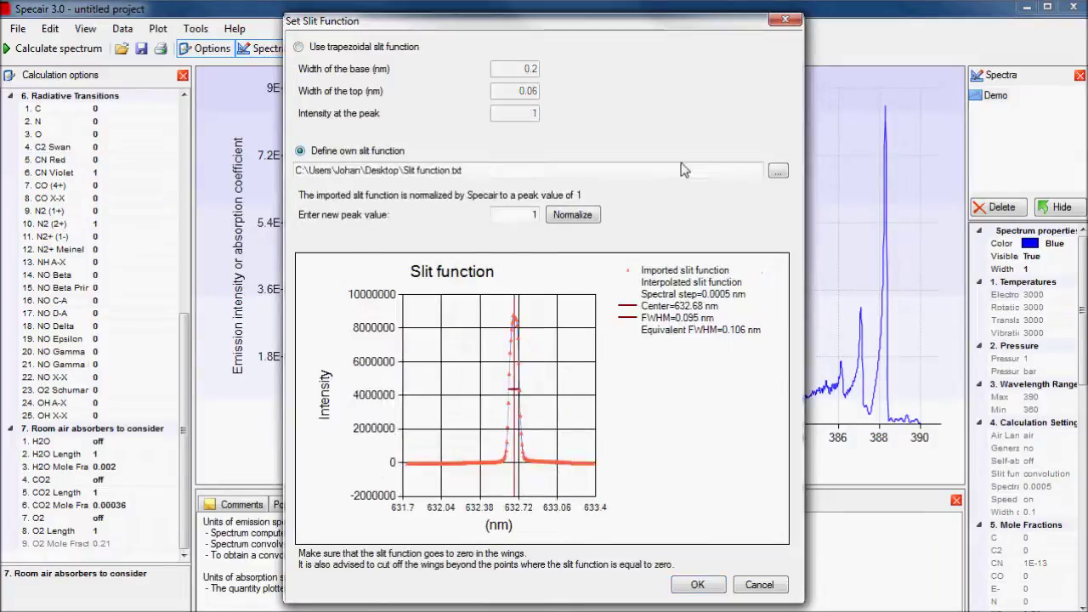
left_click(779, 173)
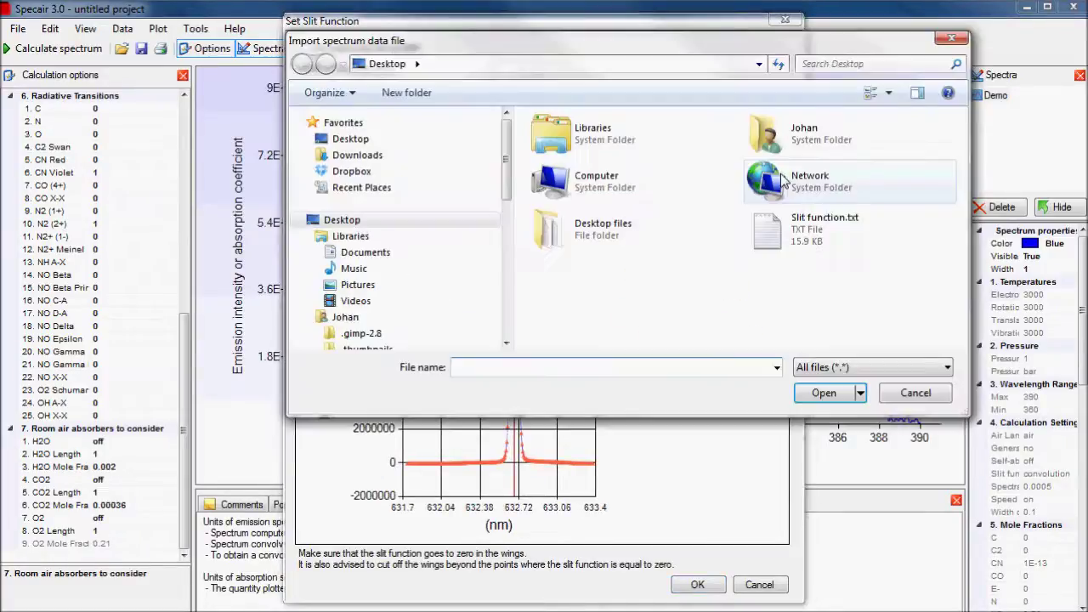
double_click(797, 235)
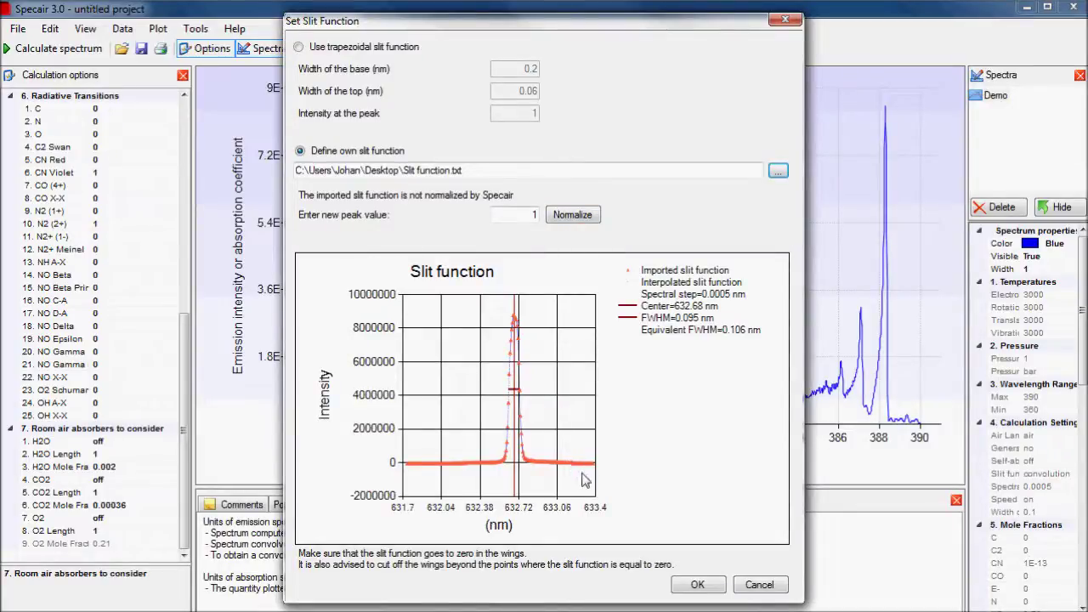
left_click(569, 216)
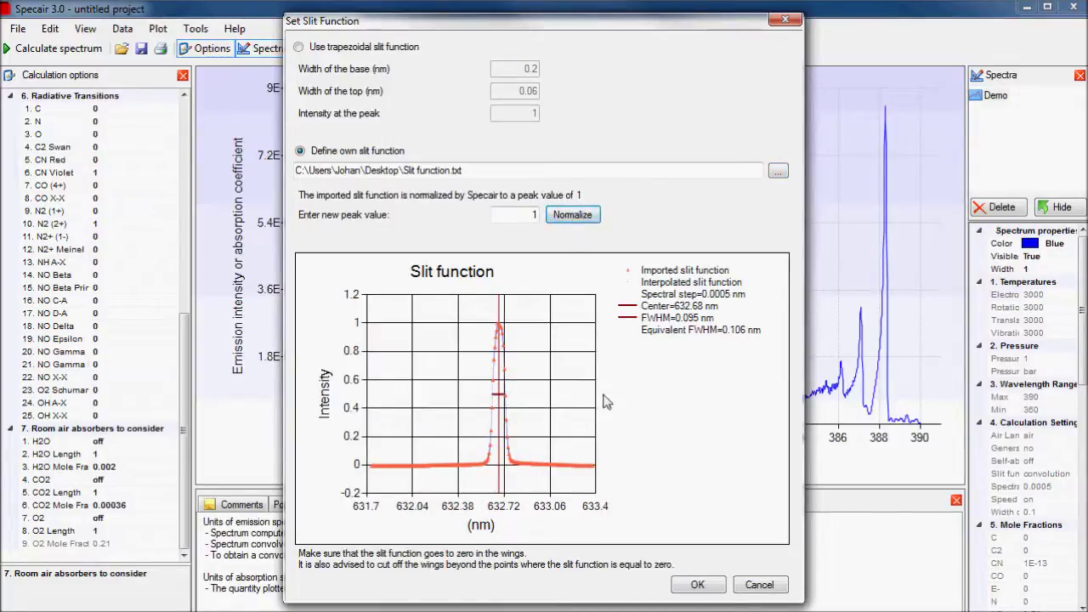
left_click(699, 585)
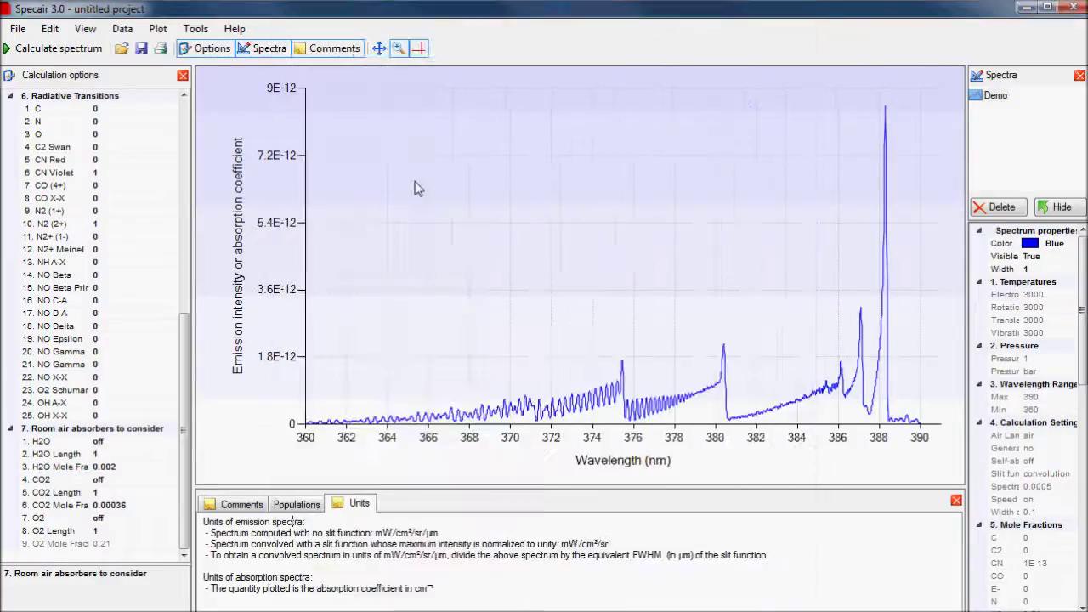
Keep 10 points per slit function FWHM, then bring up the Data menu.
left_click(208, 32)
mouse_move(239, 130)
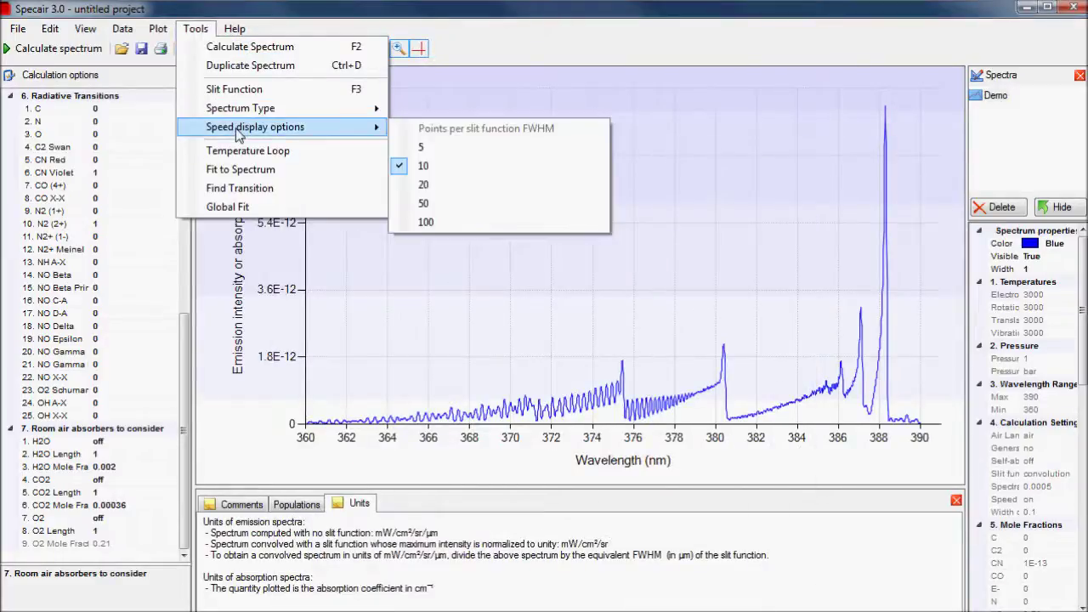
left_click(444, 168)
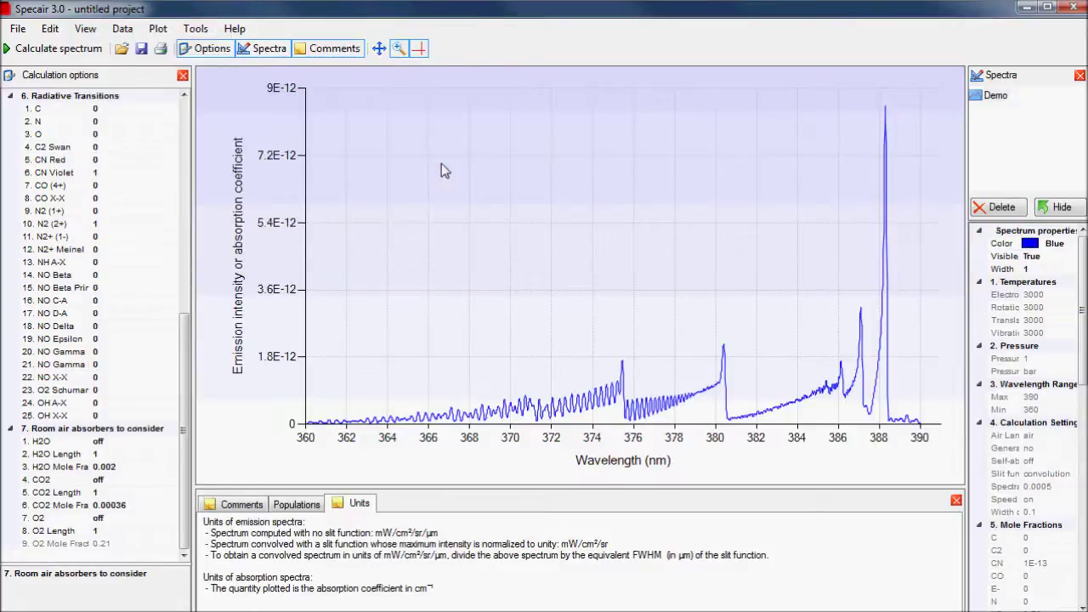
left_click(196, 28)
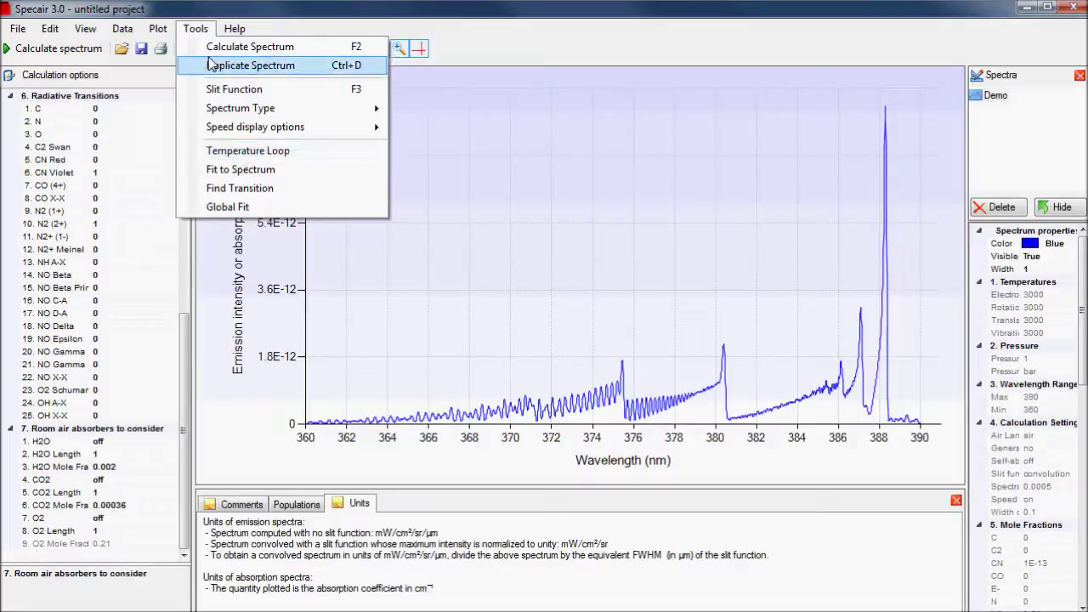
left_click(202, 31)
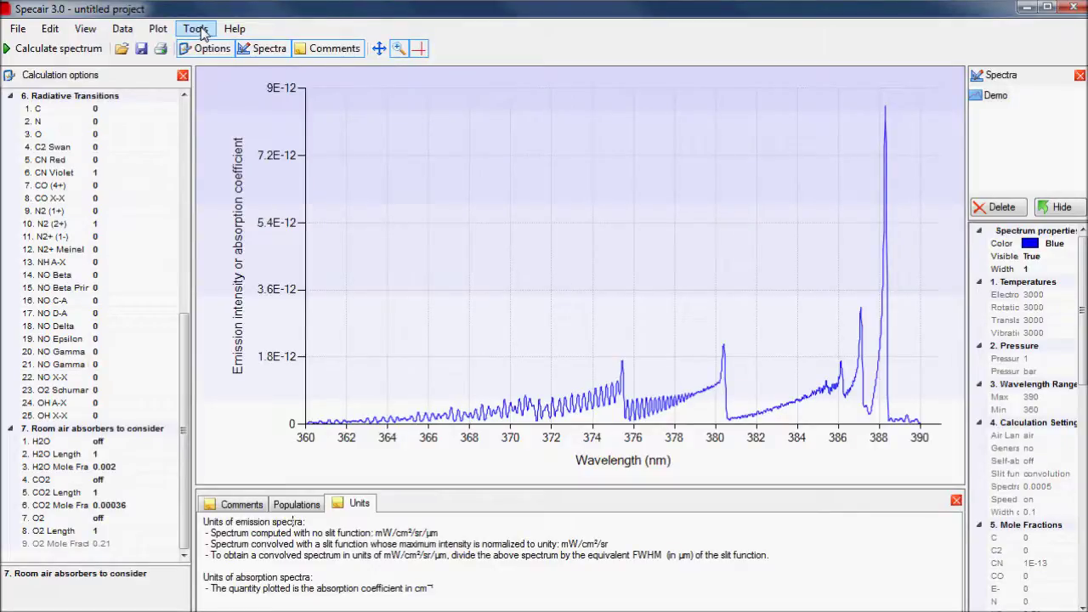
left_click(124, 30)
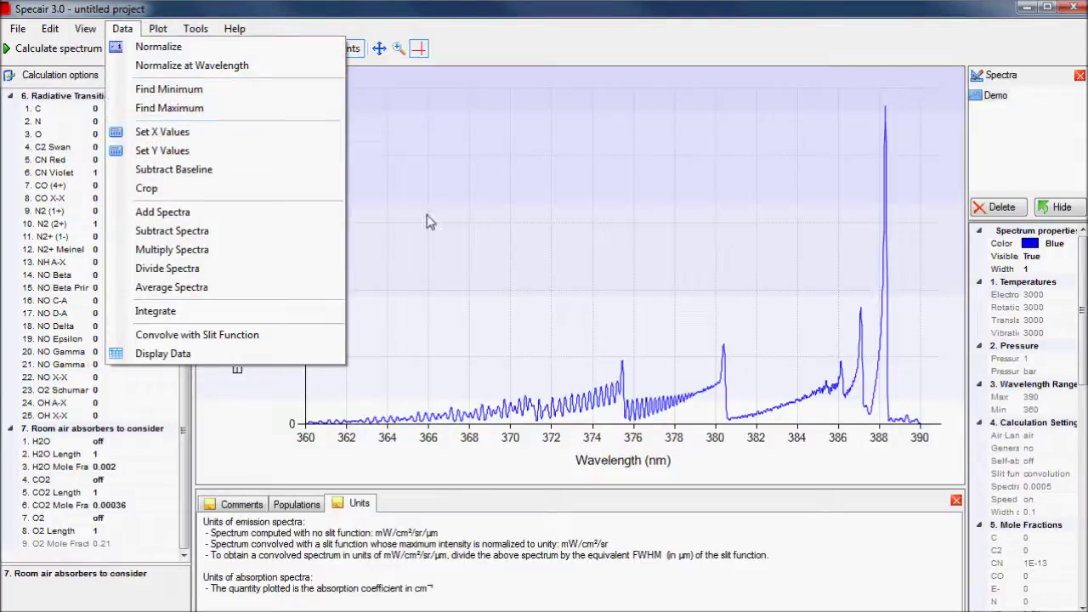
Crop the Demo spectrum to the range 370.77–391 nm.
left_click(499, 298)
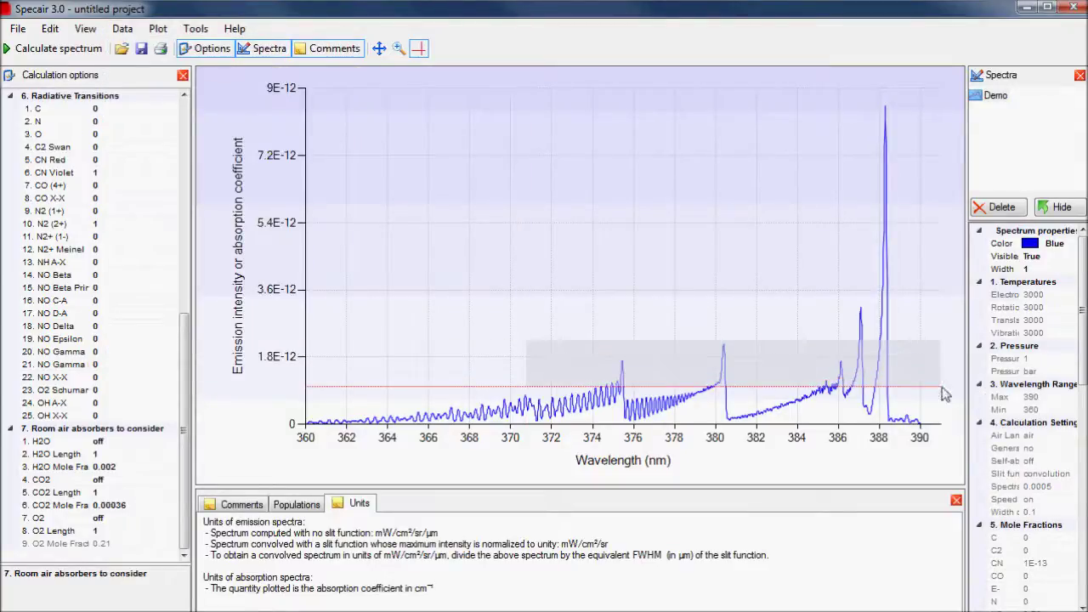
left_click(128, 35)
left_click(293, 187)
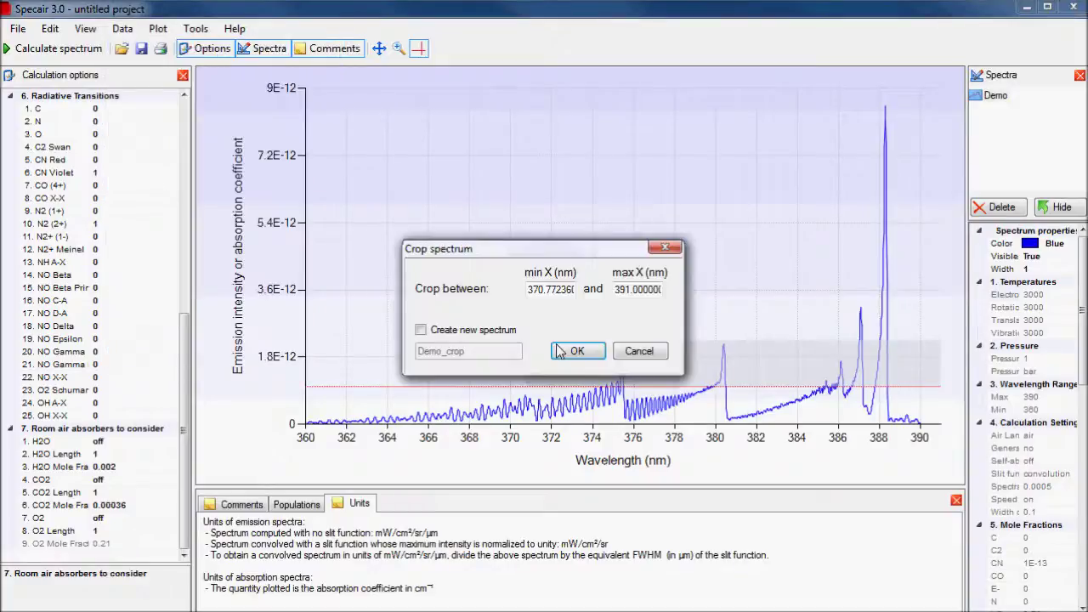
key("Return")
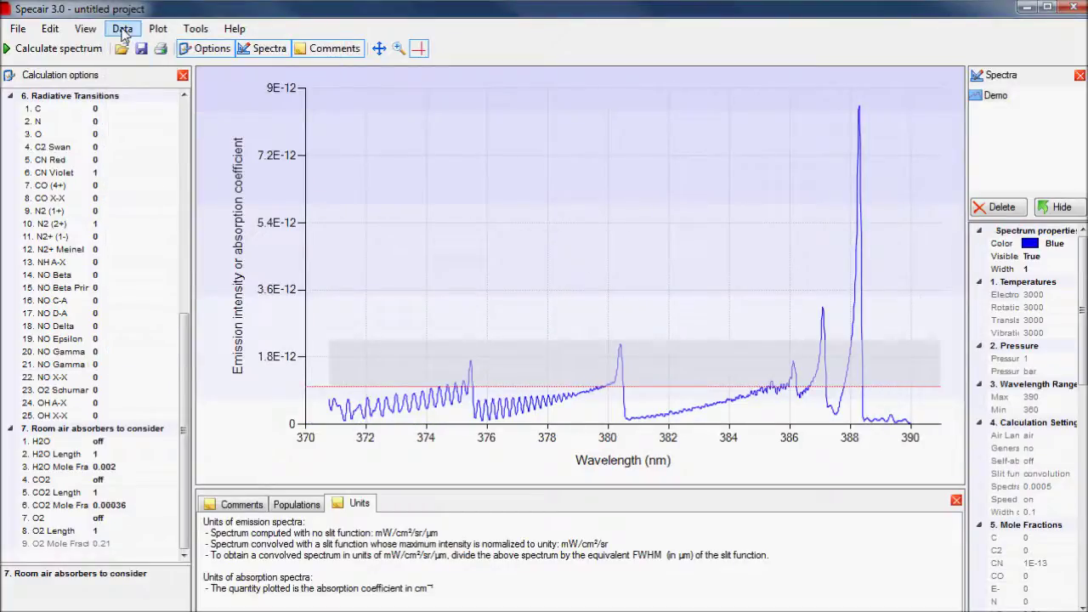
left_click(123, 29)
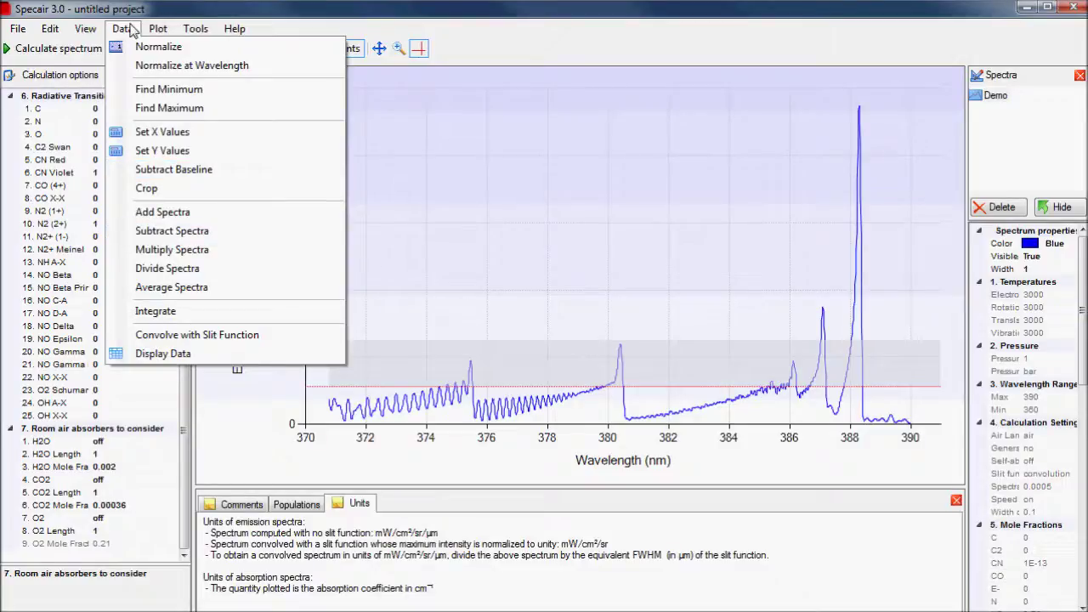
mouse_move(157, 31)
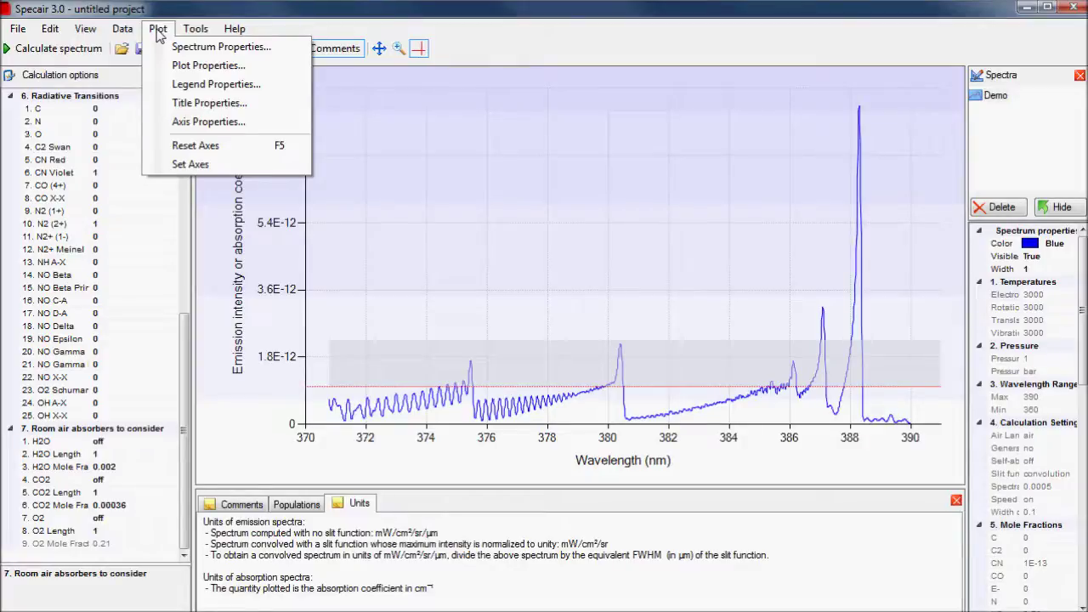
Draw the Demo spectrum as markers instead of a line.
left_click(221, 47)
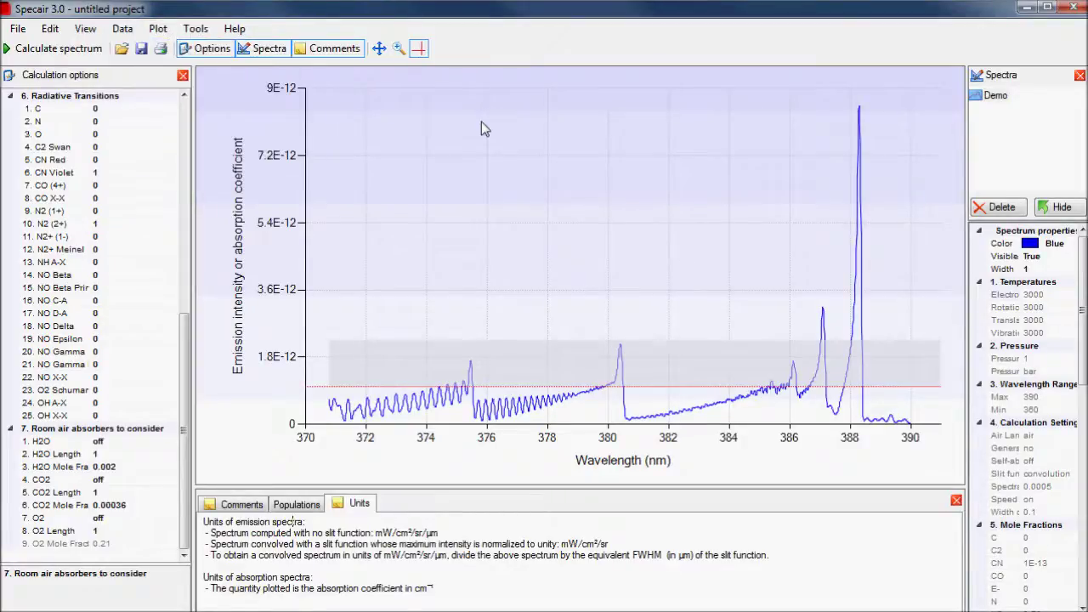
left_click(585, 195)
left_click(527, 221)
left_click(581, 438)
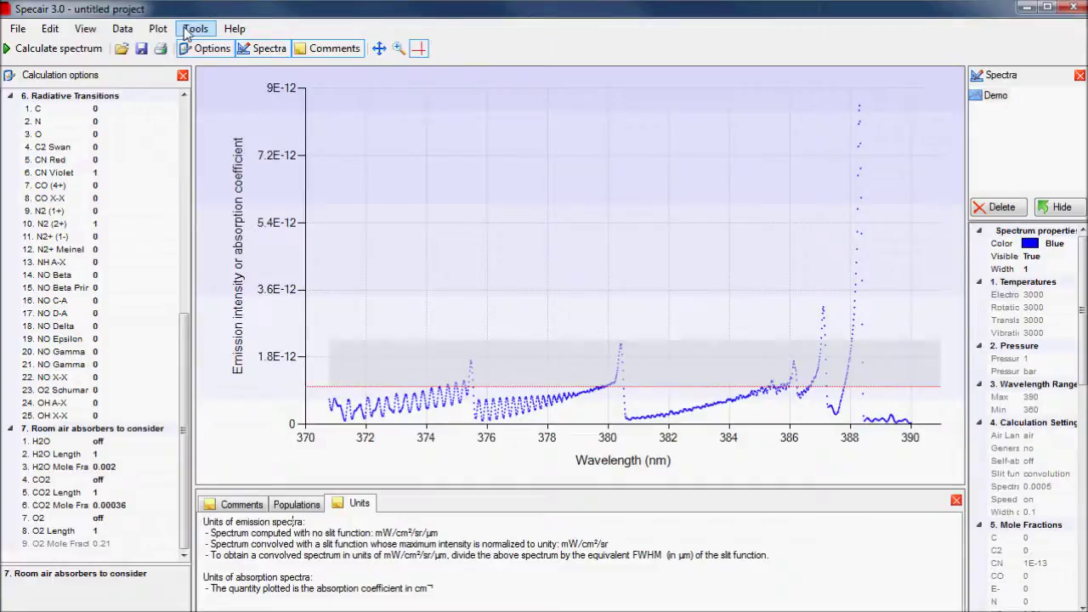
Give the chart a white background.
left_click(158, 28)
left_click(177, 70)
left_click(438, 170)
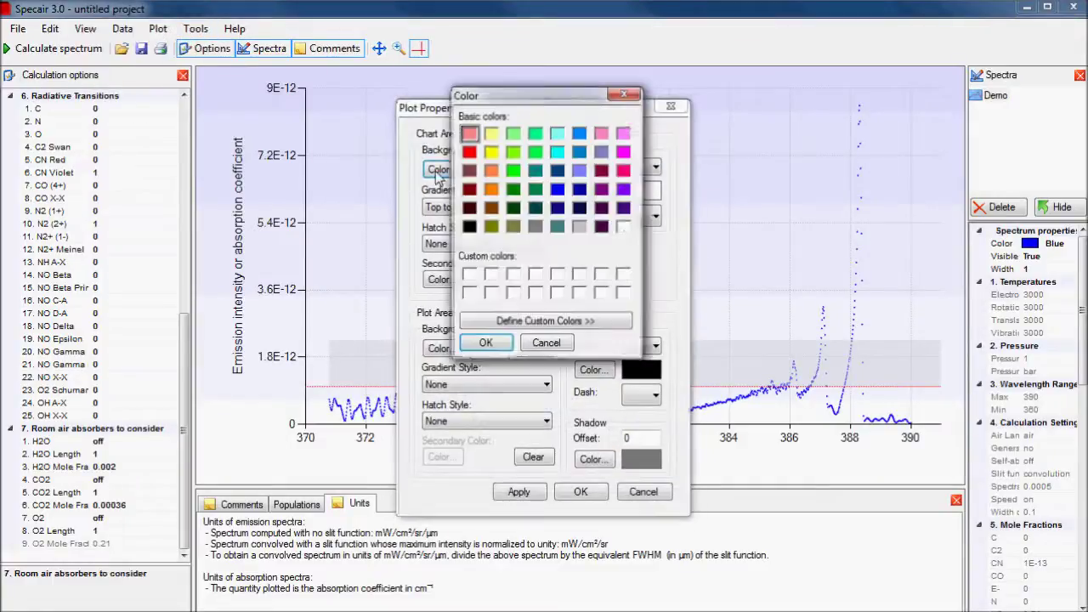
left_click(624, 227)
left_click(508, 345)
left_click(580, 491)
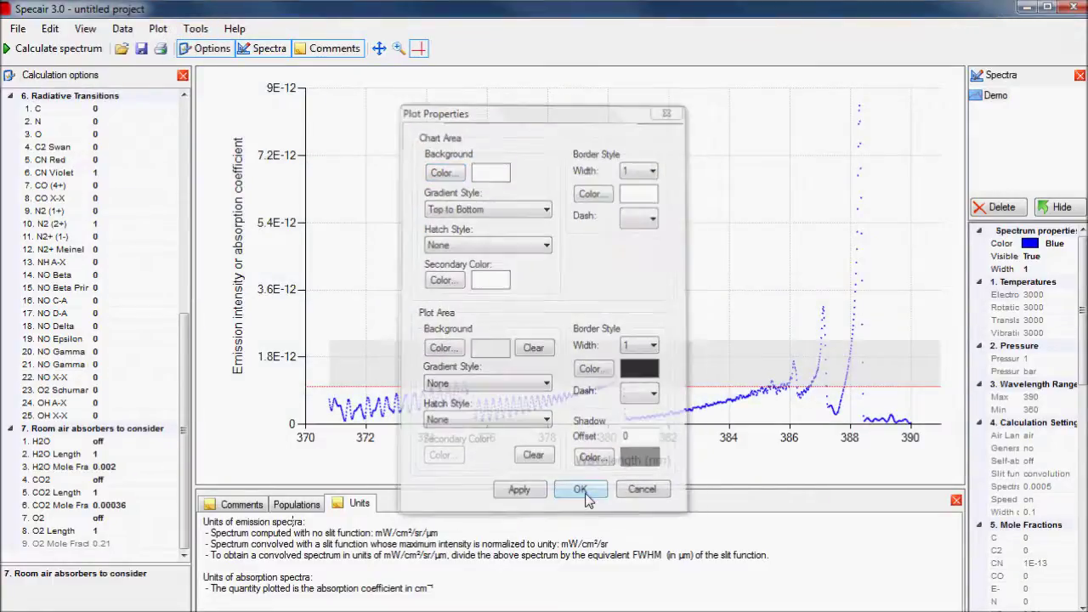
Show the legend and title the chart 'Demo title'.
left_click(159, 30)
left_click(216, 84)
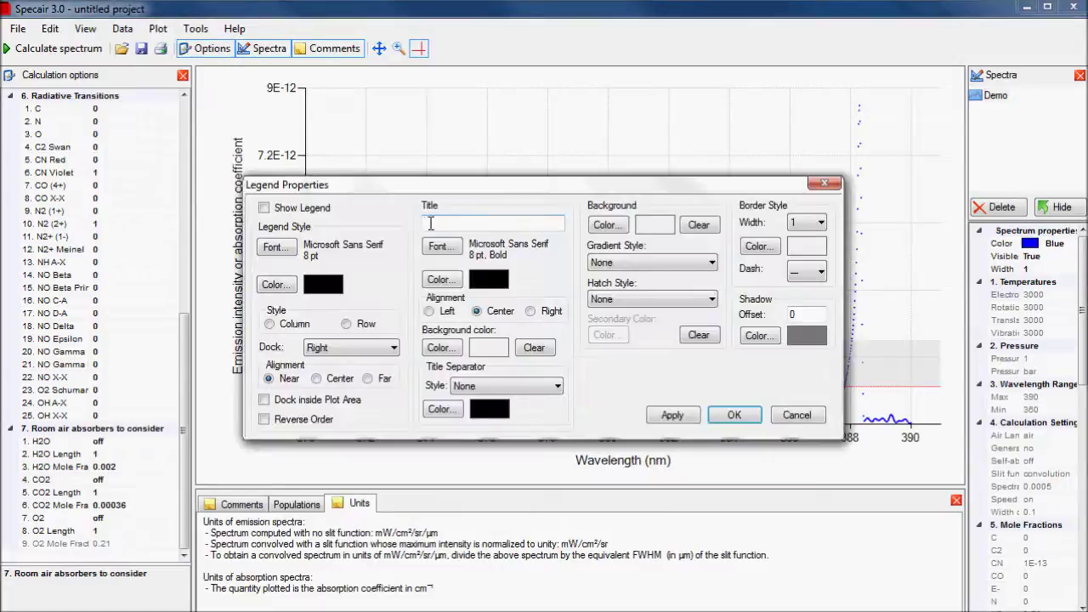
left_click(208, 211)
left_click(740, 415)
left_click(159, 29)
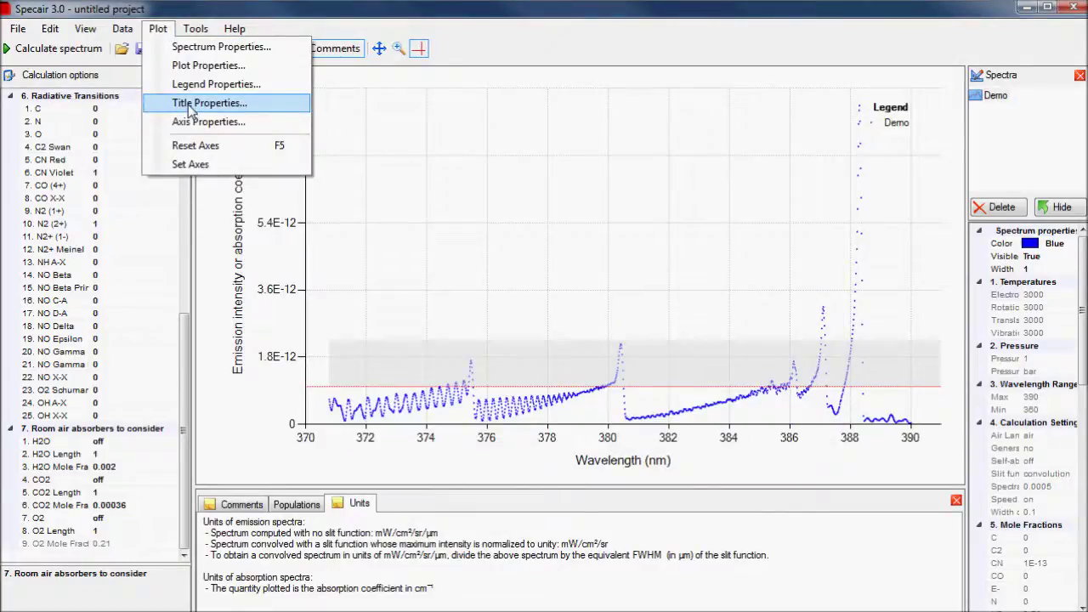
left_click(216, 99)
type("Demo title")
left_click(656, 395)
Set the wavelength axis range to 380–390 nm.
left_click(159, 28)
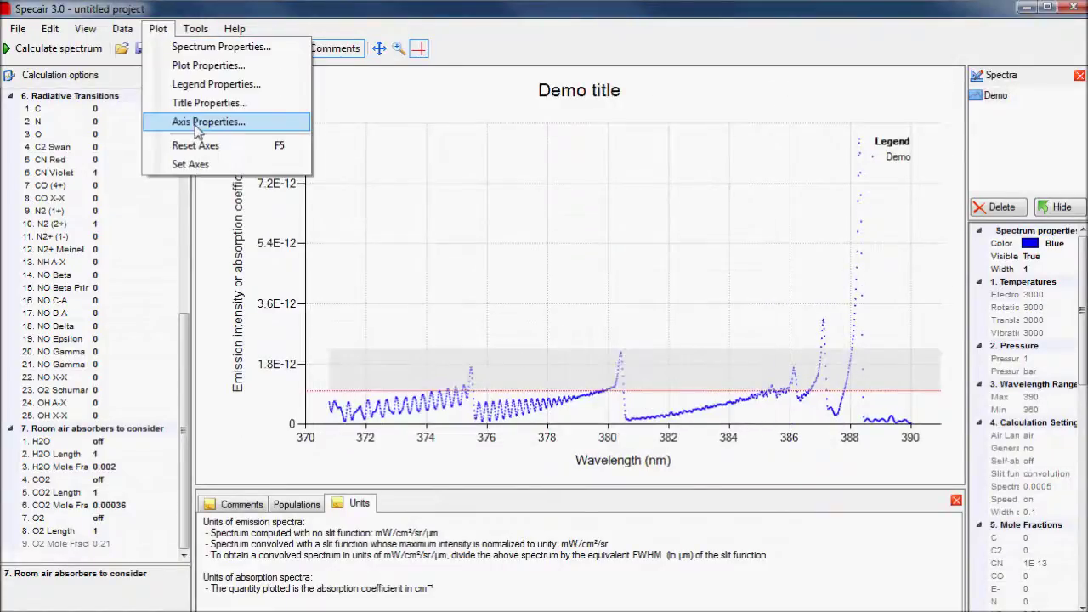
left_click(216, 113)
type("380")
double_click(455, 242)
type("390")
left_click(573, 505)
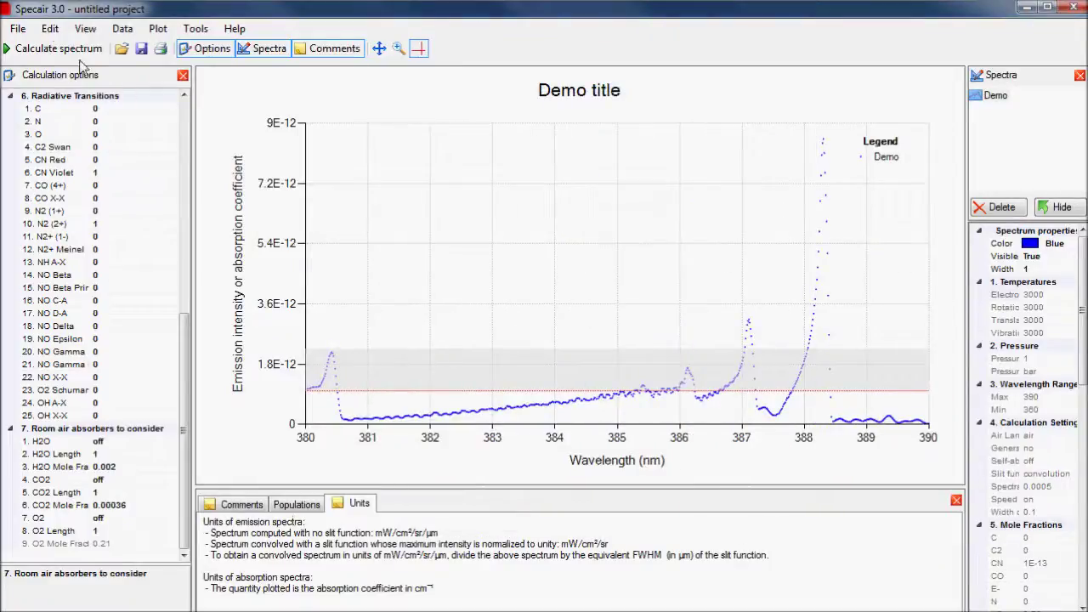
left_click(53, 29)
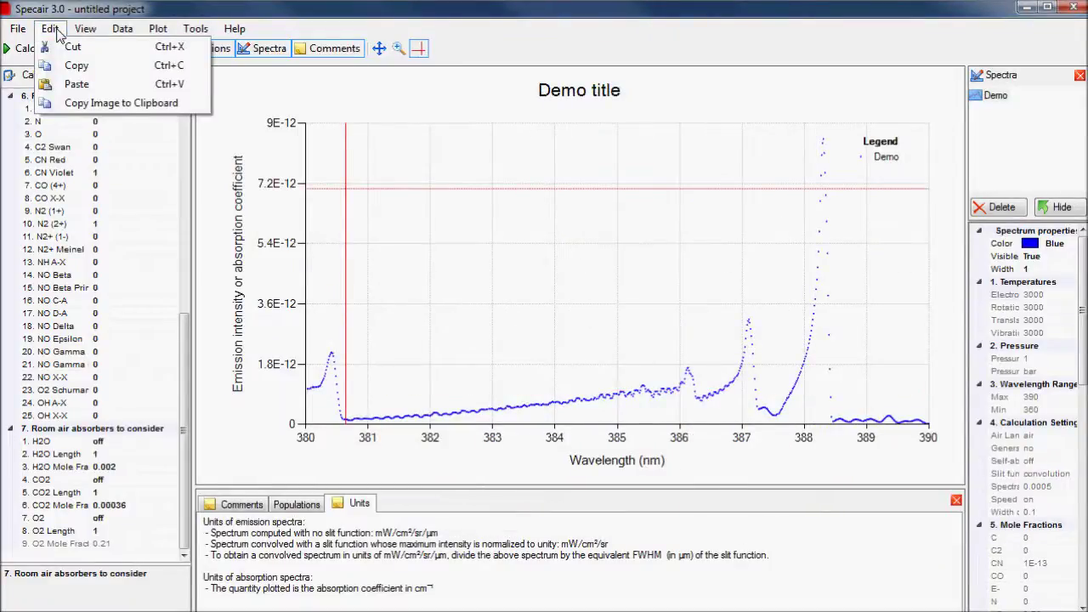
left_click(69, 103)
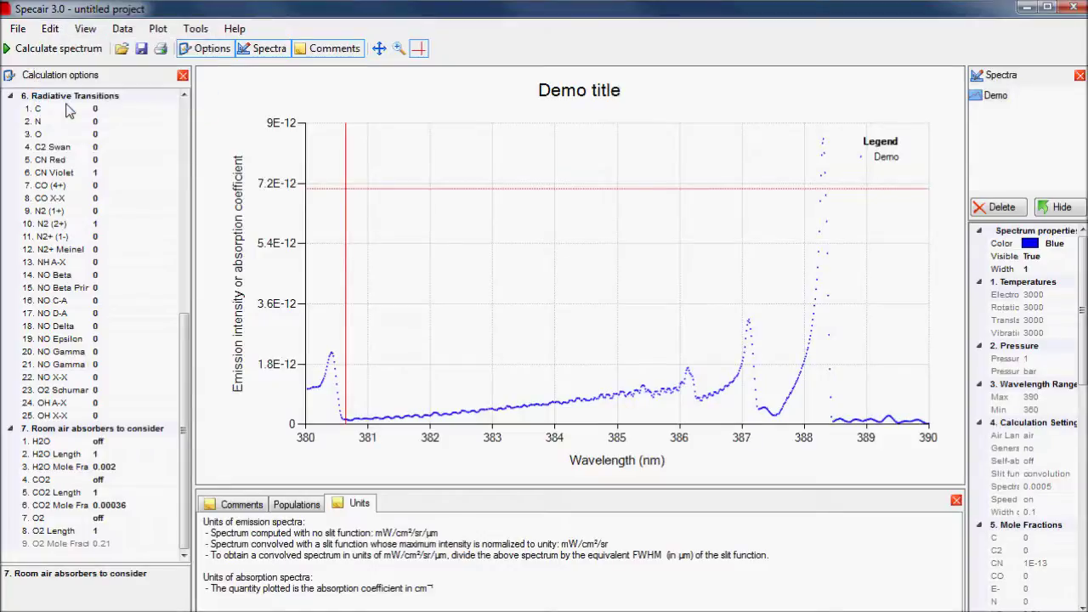
left_click(122, 29)
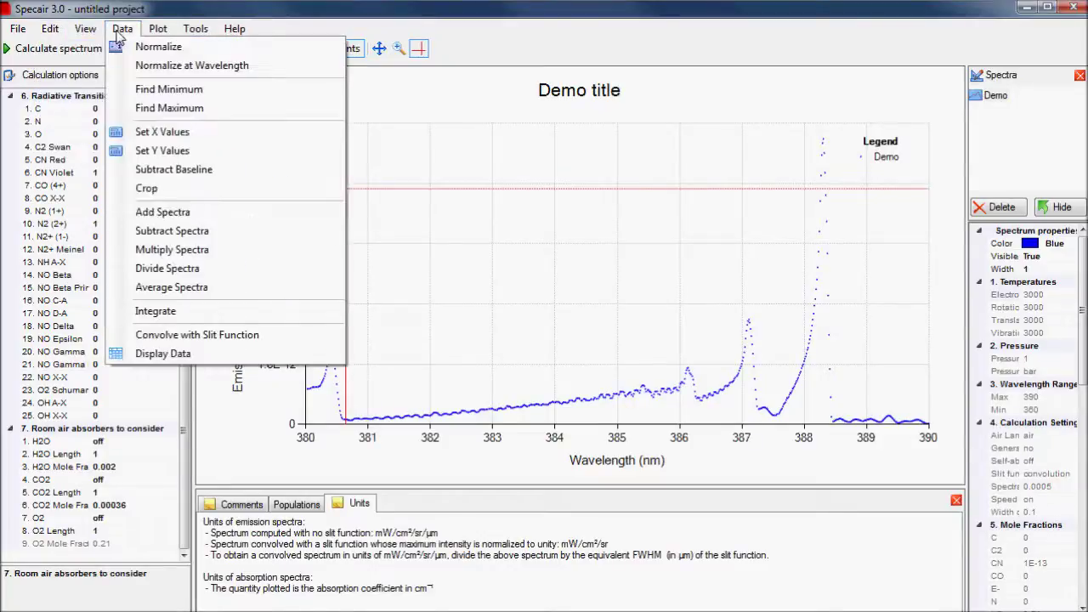
left_click(184, 361)
left_click(246, 302)
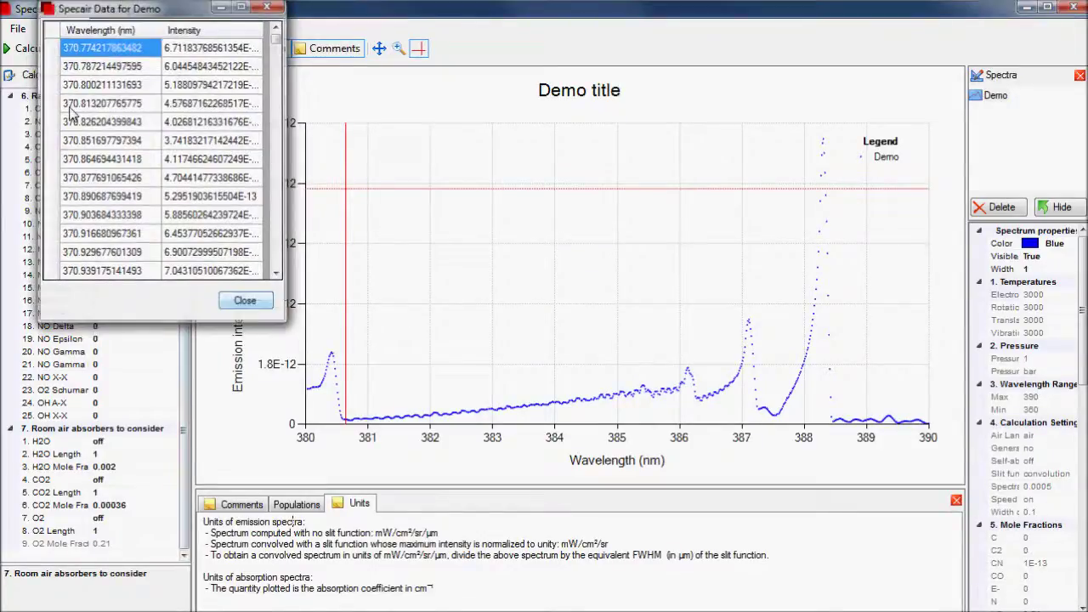
left_click(17, 28)
left_click(234, 168)
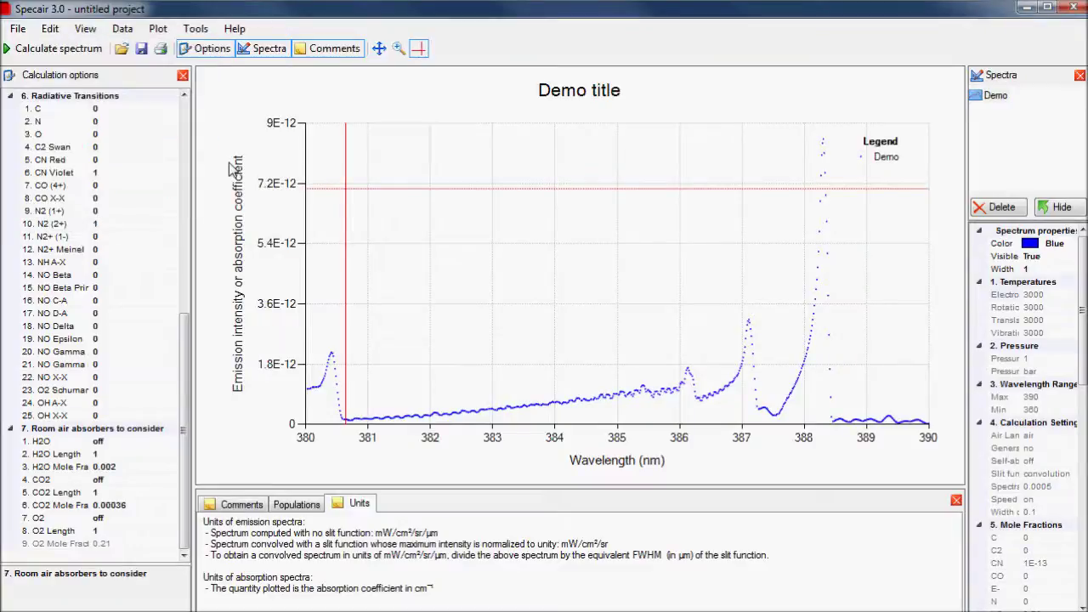
left_click(377, 343)
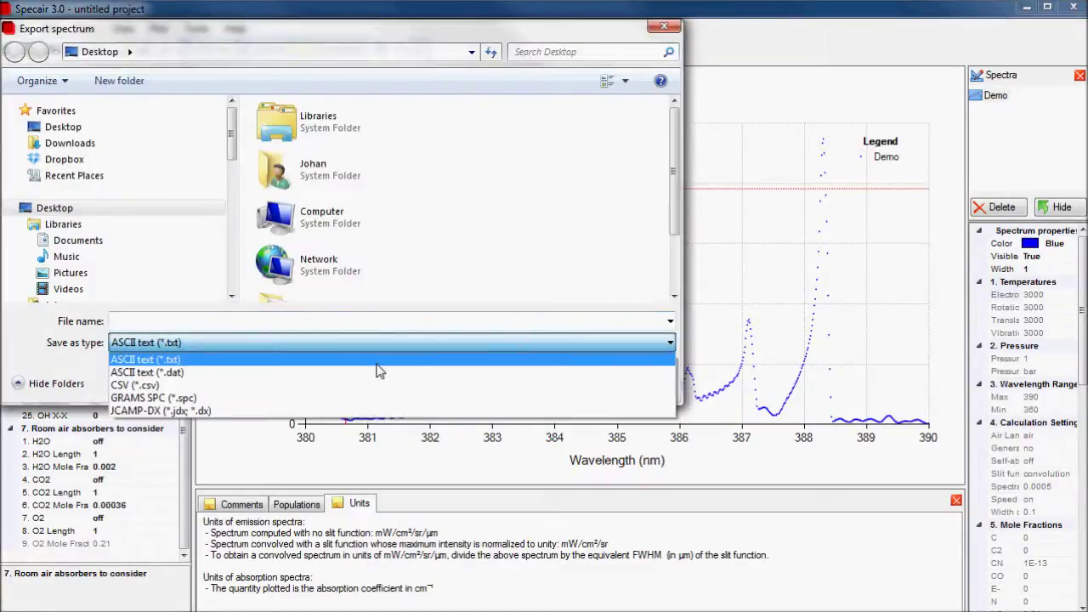
left_click(399, 345)
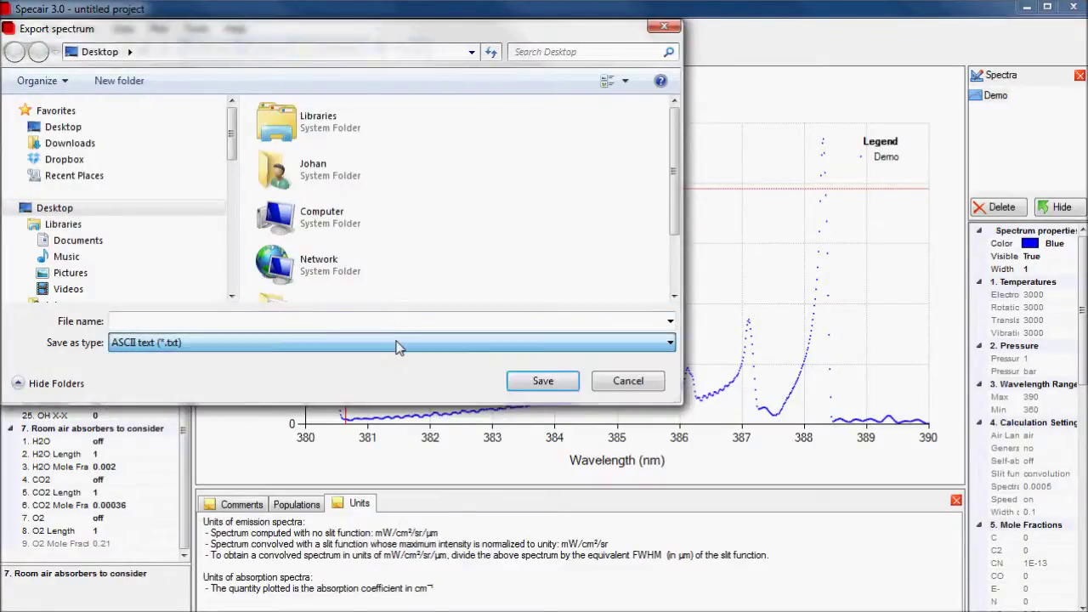
left_click(631, 385)
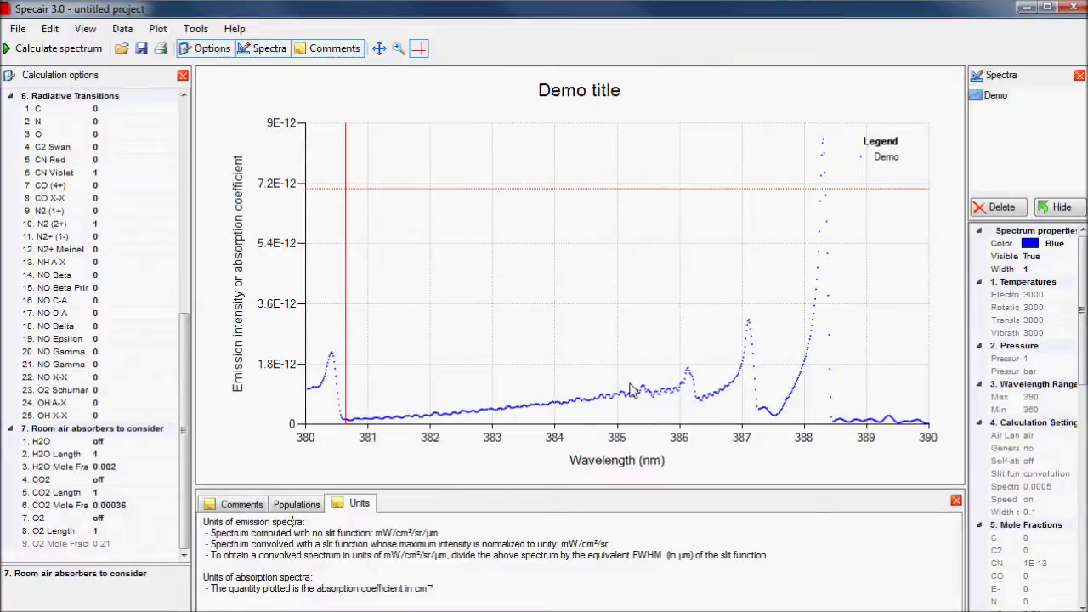